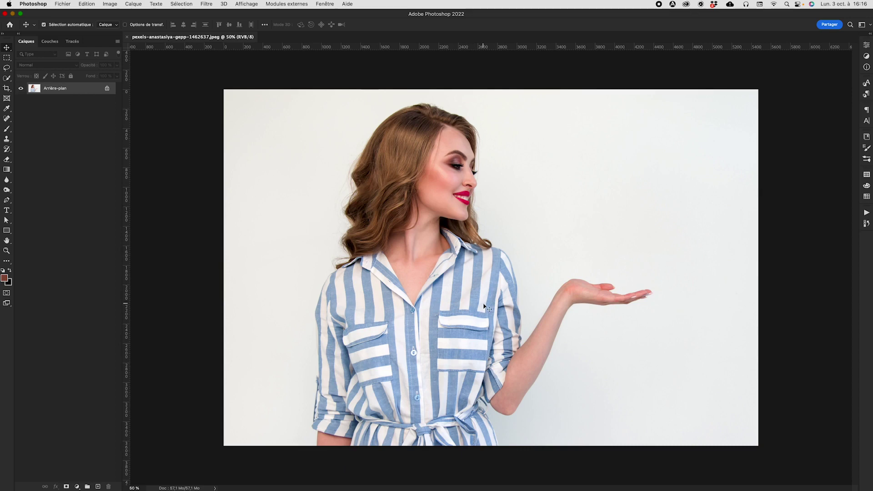
Step: Activate the Quick Selection tool and enlarge its brush to about 78 px
{"action": "left_click", "coordinate": [8, 80]}
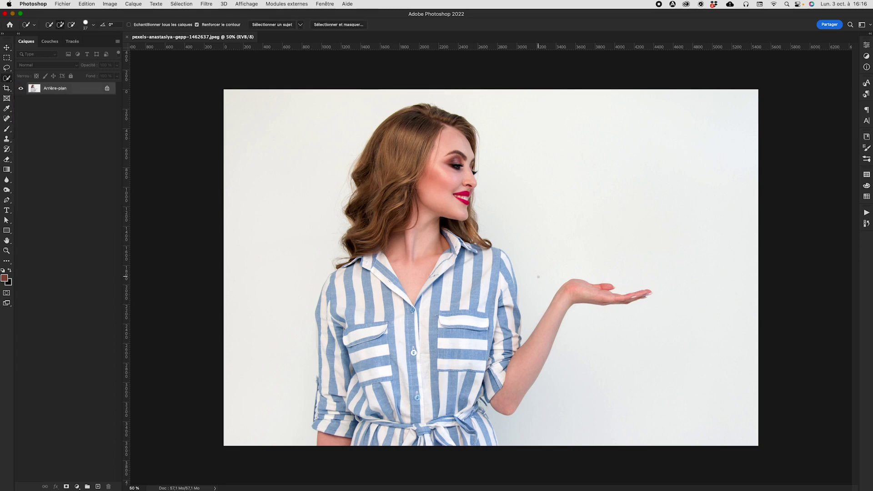
{"action": "left_click_drag", "start_coordinate": [464, 301], "coordinate": [478, 299]}
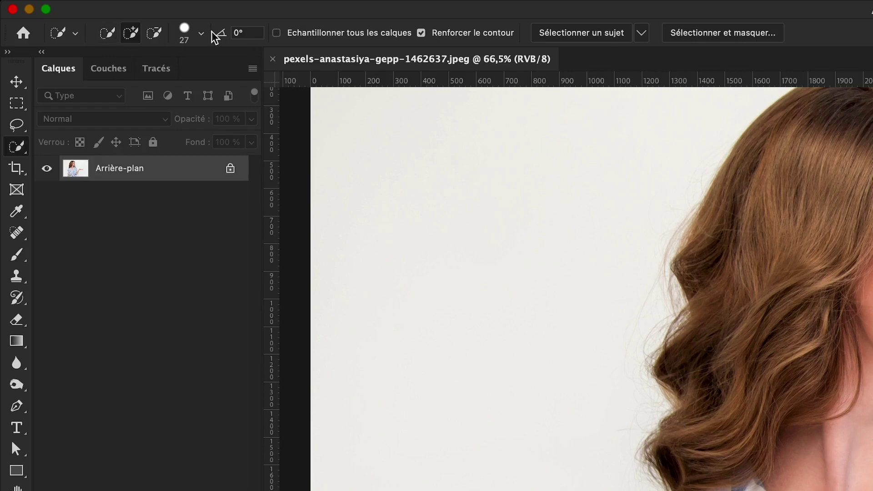
{"action": "left_click", "coordinate": [201, 36]}
{"action": "left_click_drag", "start_coordinate": [139, 81], "coordinate": [172, 78]}
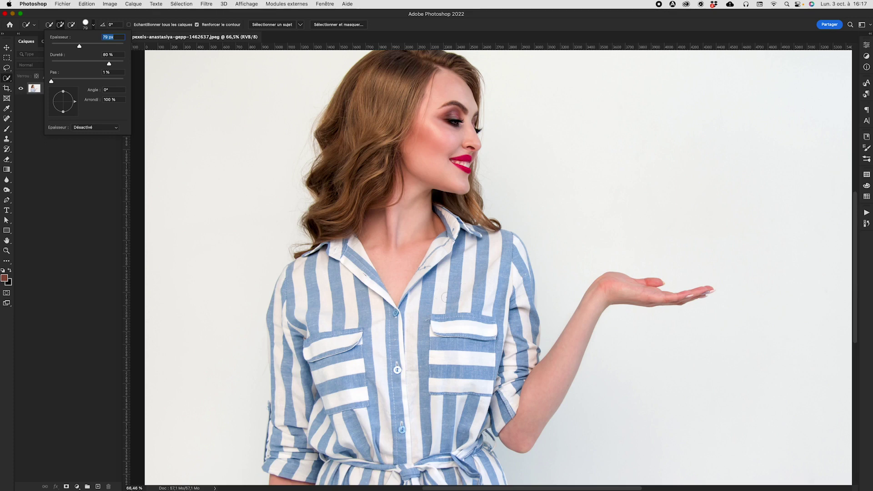
Step: Enlarge the selection brush to about 428 px and select the neck, shirt front and the sleeve of the lowered arm
{"action": "left_click_drag", "start_coordinate": [445, 296], "coordinate": [491, 302]}
{"action": "left_click", "coordinate": [413, 297]}
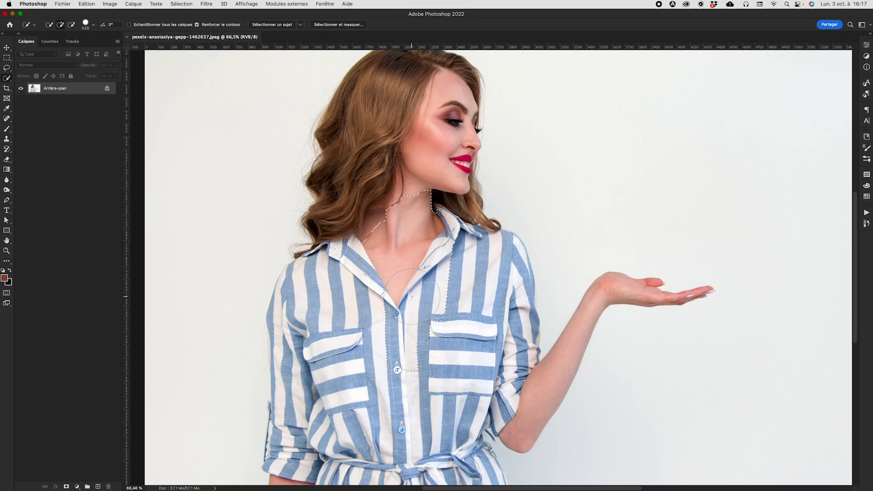
{"action": "mouse_move", "coordinate": [412, 296]}
{"action": "left_mouse_down"}
{"action": "mouse_move", "coordinate": [337, 318]}
{"action": "mouse_move", "coordinate": [330, 342]}
{"action": "mouse_move", "coordinate": [354, 347]}
{"action": "left_mouse_up"}
{"action": "key", "text": "super+minus"}
{"action": "left_click_drag", "start_coordinate": [396, 337], "coordinate": [390, 339]}
{"action": "mouse_move", "coordinate": [411, 424]}
{"action": "left_mouse_down"}
{"action": "mouse_move", "coordinate": [391, 399]}
{"action": "mouse_move", "coordinate": [365, 328]}
{"action": "mouse_move", "coordinate": [348, 369]}
{"action": "left_mouse_up"}
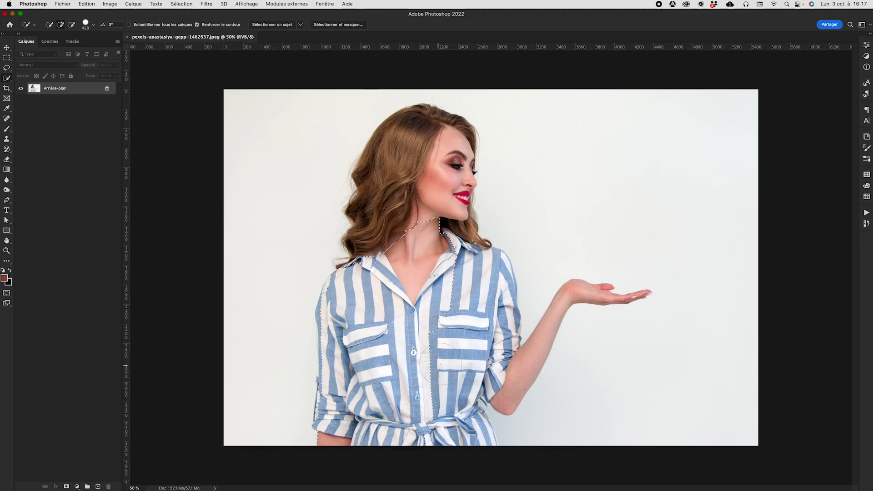
Step: Extend the selection over the rest of the shirt, the other sleeve and the raised arm
{"action": "mouse_move", "coordinate": [459, 279]}
{"action": "left_mouse_down"}
{"action": "mouse_move", "coordinate": [478, 346]}
{"action": "mouse_move", "coordinate": [491, 335]}
{"action": "left_mouse_up"}
{"action": "left_click_drag", "start_coordinate": [496, 377], "coordinate": [484, 322]}
{"action": "left_click_drag", "start_coordinate": [536, 314], "coordinate": [472, 319]}
Step: Add the thumbnail and the fingernails of the open hand to the selection with a small brush
{"action": "left_click", "coordinate": [643, 298], "text": "super"}
{"action": "left_click", "coordinate": [453, 268], "text": "super"}
{"action": "left_click", "coordinate": [457, 264], "text": "super"}
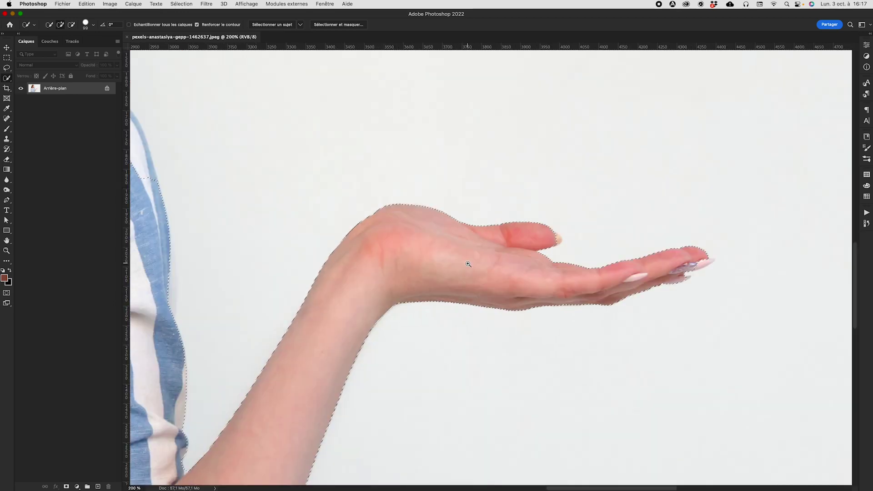
{"action": "mouse_move", "coordinate": [569, 261]}
{"action": "left_mouse_down"}
{"action": "mouse_move", "coordinate": [535, 263]}
{"action": "mouse_move", "coordinate": [559, 241]}
{"action": "left_mouse_up"}
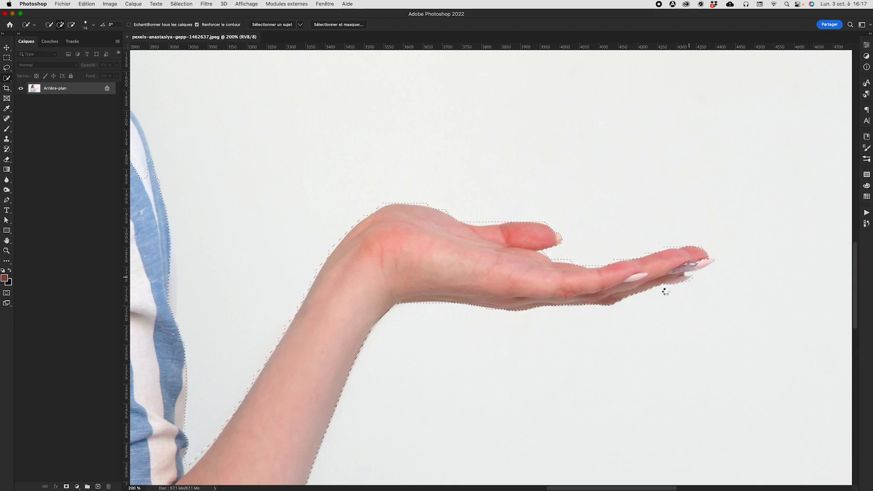
{"action": "left_click_drag", "start_coordinate": [696, 268], "coordinate": [691, 275]}
{"action": "left_click_drag", "start_coordinate": [698, 272], "coordinate": [711, 258]}
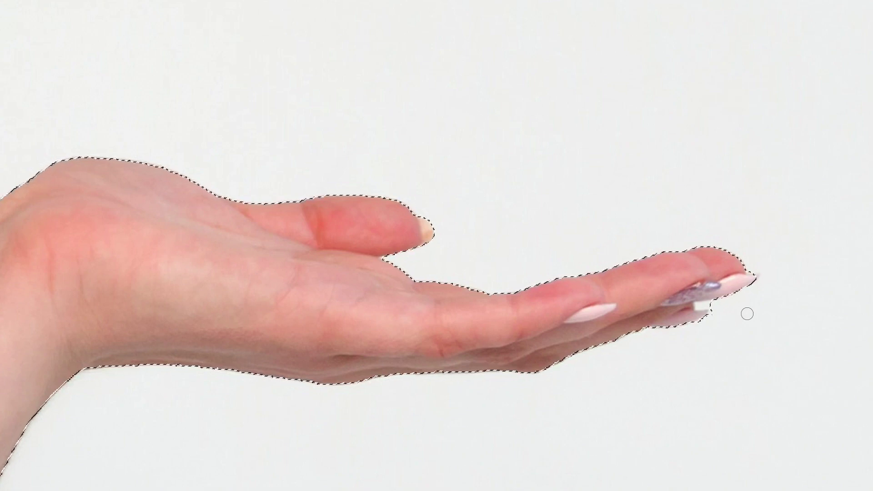
Step: Subtract the background gap between the fingernails, add the longest nail's tip and trim the excess beyond it
{"action": "left_click_drag", "start_coordinate": [747, 314], "coordinate": [745, 314]}
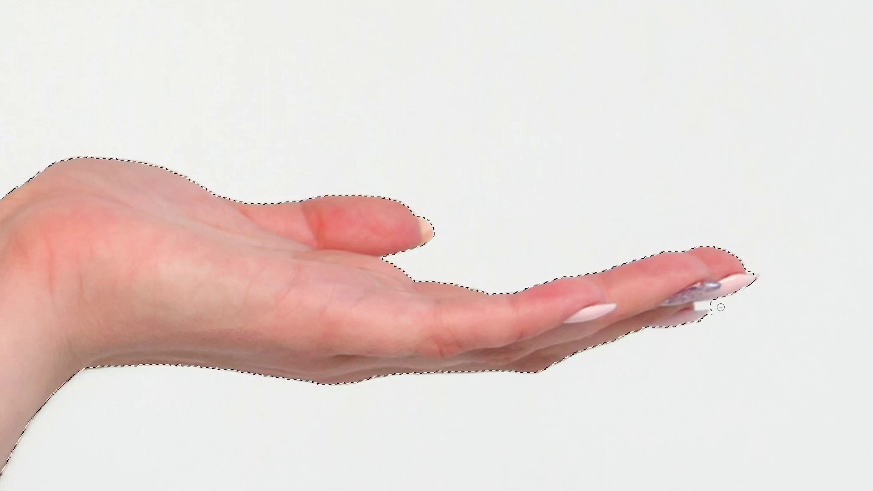
{"action": "left_click_drag", "start_coordinate": [704, 305], "coordinate": [700, 306]}
{"action": "left_click_drag", "start_coordinate": [755, 278], "coordinate": [759, 276]}
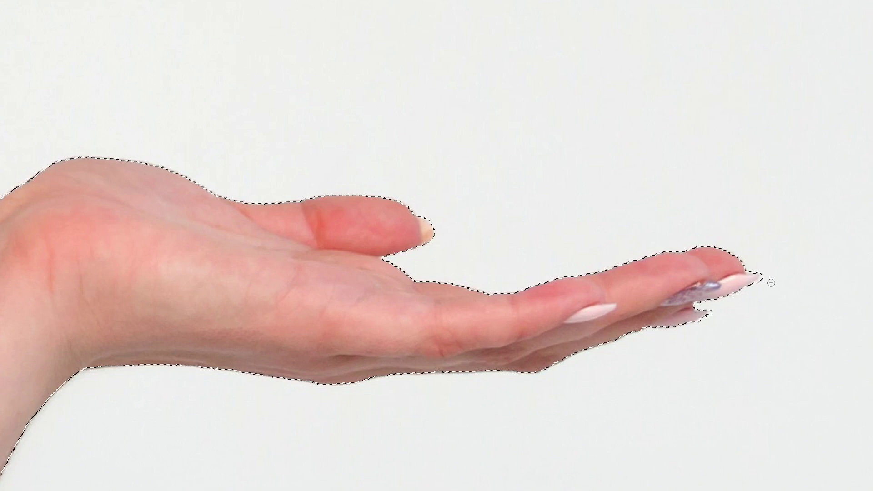
{"action": "left_click", "coordinate": [766, 278], "text": "alt"}
Step: Inspect the sleeve edge beside the raised forearm and clear the selection
{"action": "left_click_drag", "start_coordinate": [128, 279], "coordinate": [400, 194]}
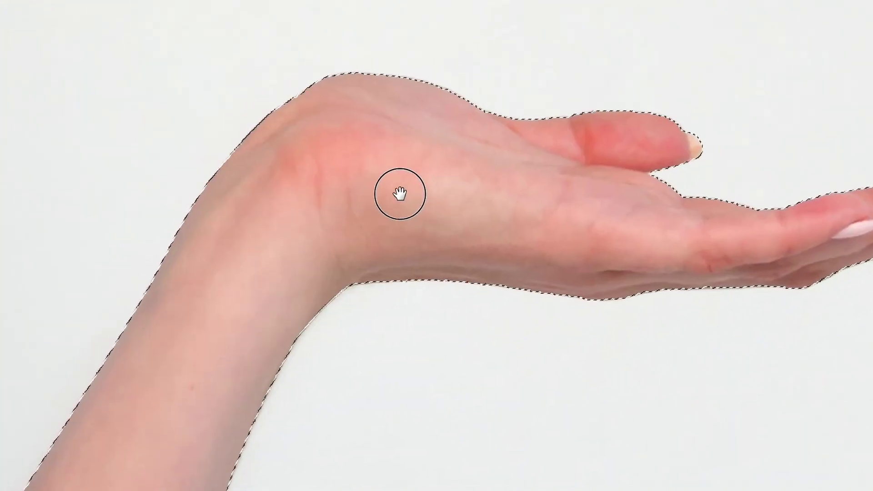
{"action": "left_click_drag", "start_coordinate": [88, 410], "coordinate": [498, 345]}
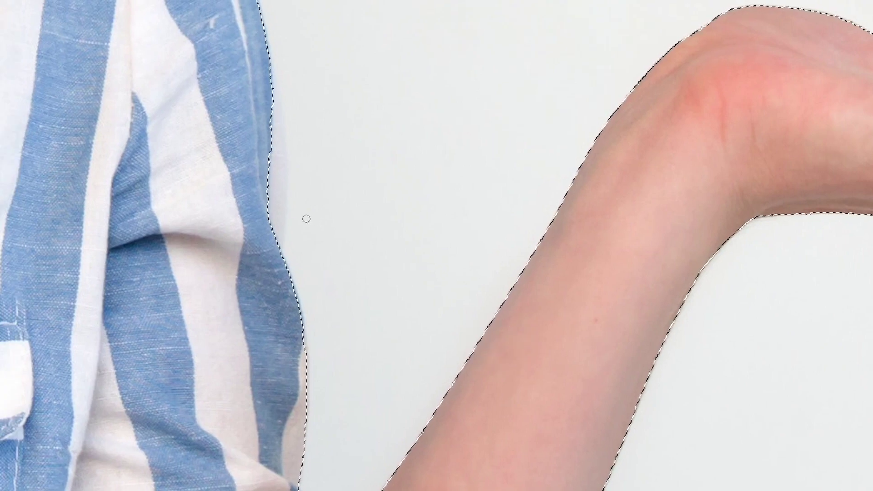
{"action": "left_click_drag", "start_coordinate": [233, 166], "coordinate": [256, 162]}
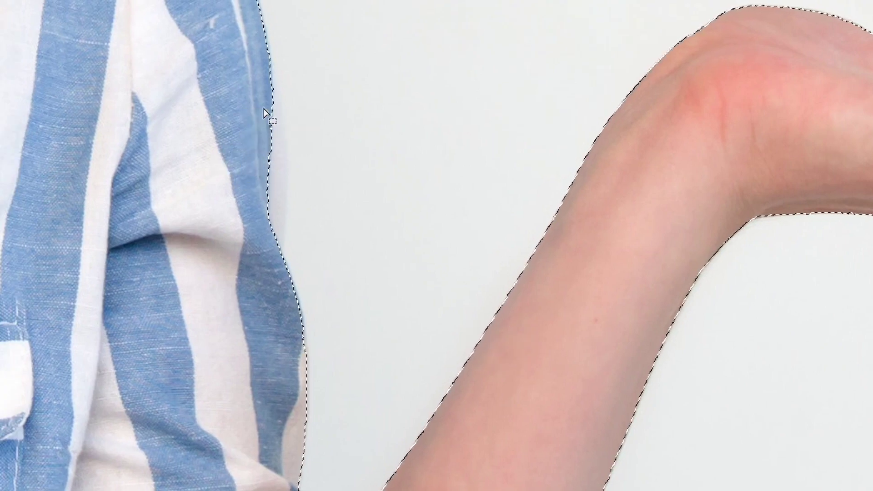
{"action": "key", "text": "super+d"}
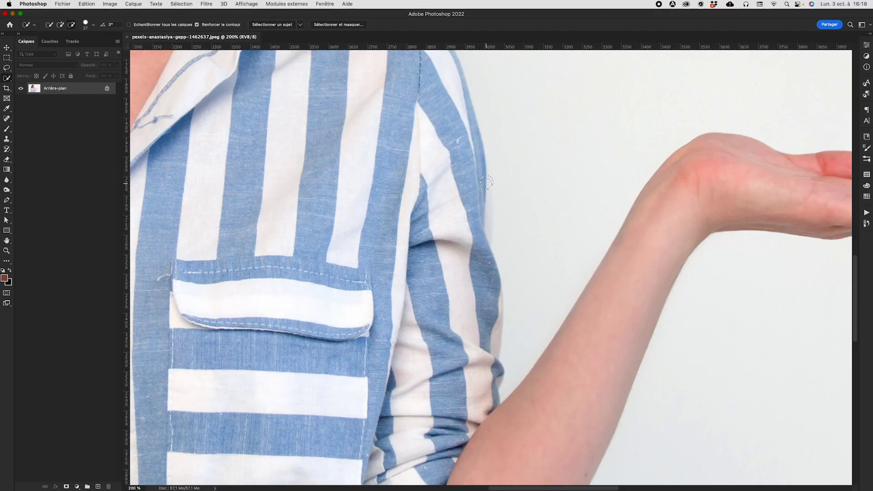
Step: Correct the selection along the sleeve's outer edge beside the raised arm, adding pale fabric and subtracting background
{"action": "left_click", "coordinate": [487, 183], "text": "alt"}
{"action": "left_click_drag", "start_coordinate": [486, 207], "coordinate": [482, 236]}
{"action": "key", "text": "alt"}
{"action": "left_click_drag", "start_coordinate": [497, 368], "coordinate": [498, 373]}
{"action": "key", "text": "alt"}
{"action": "left_click_drag", "start_coordinate": [511, 387], "coordinate": [511, 387]}
Step: Discard the current selection and reselect the whole woman, including her head and hair
{"action": "key", "text": "super+minus"}
{"action": "key", "text": "super+minus"}
{"action": "scroll", "coordinate": [596, 377], "scroll_direction": "left", "scroll_amount": 5}
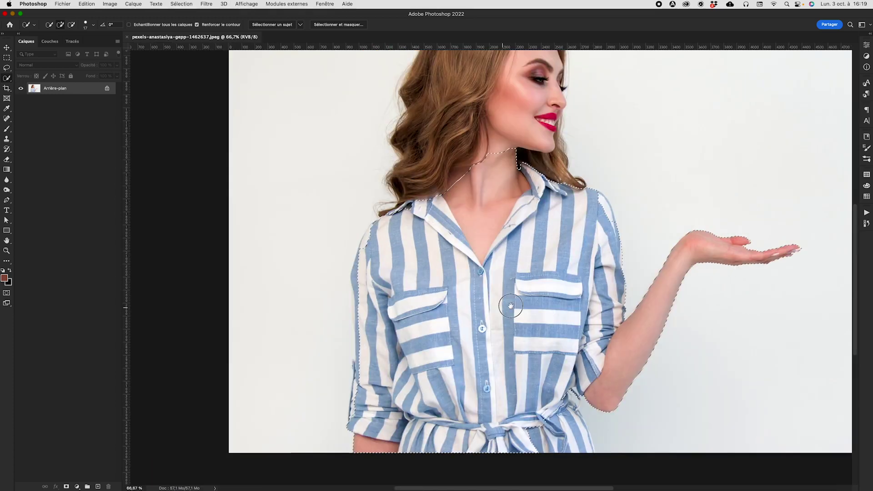
{"action": "key", "text": "super+d"}
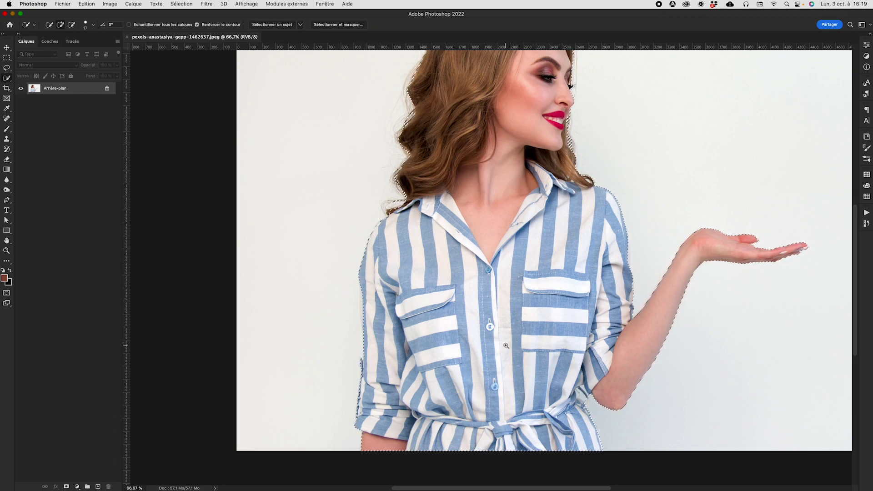
Step: Refine the selection around the rolled-up cuff and button tab of the lowered arm's sleeve
{"action": "left_click", "coordinate": [384, 370]}
{"action": "left_click", "coordinate": [487, 272]}
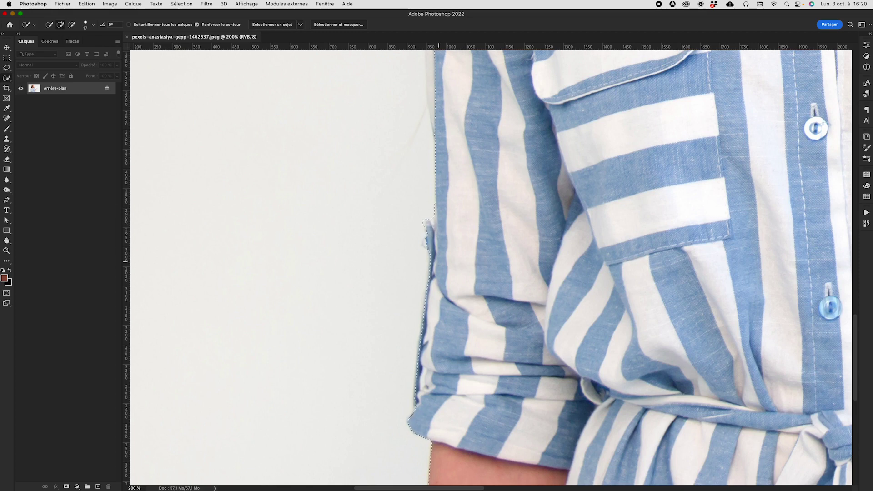
{"action": "key", "text": "alt"}
{"action": "left_click_drag", "start_coordinate": [467, 237], "coordinate": [463, 238]}
{"action": "key", "text": "alt"}
{"action": "mouse_move", "coordinate": [501, 355]}
{"action": "left_mouse_down"}
{"action": "mouse_move", "coordinate": [474, 189]}
{"action": "mouse_move", "coordinate": [458, 398]}
{"action": "mouse_move", "coordinate": [455, 223]}
{"action": "mouse_move", "coordinate": [492, 347]}
{"action": "left_mouse_up"}
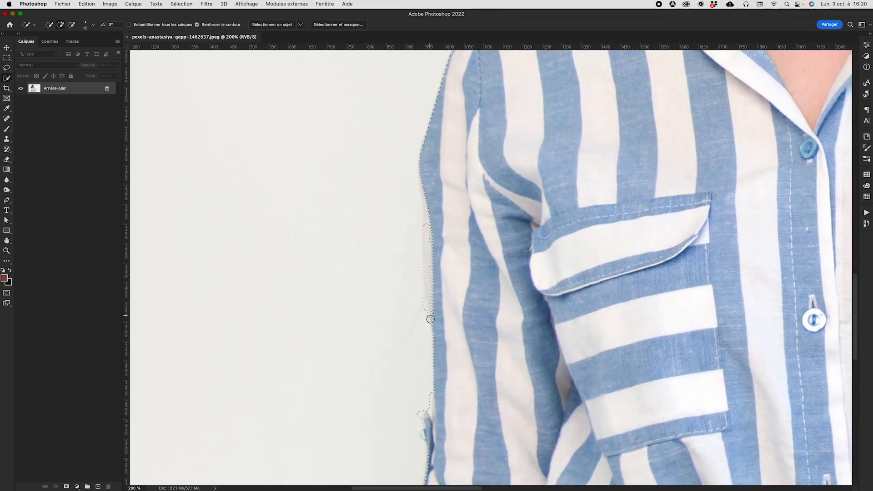
Step: Add the missed pale fabric along the lowered arm's sleeve up to the shoulder, subtracting the background overshoot
{"action": "left_click_drag", "start_coordinate": [451, 284], "coordinate": [457, 286]}
{"action": "left_click_drag", "start_coordinate": [437, 86], "coordinate": [427, 180]}
{"action": "key", "text": "alt"}
{"action": "left_click", "coordinate": [425, 320], "text": "alt"}
{"action": "left_click_drag", "start_coordinate": [518, 277], "coordinate": [476, 345]}
{"action": "left_click_drag", "start_coordinate": [411, 243], "coordinate": [401, 245]}
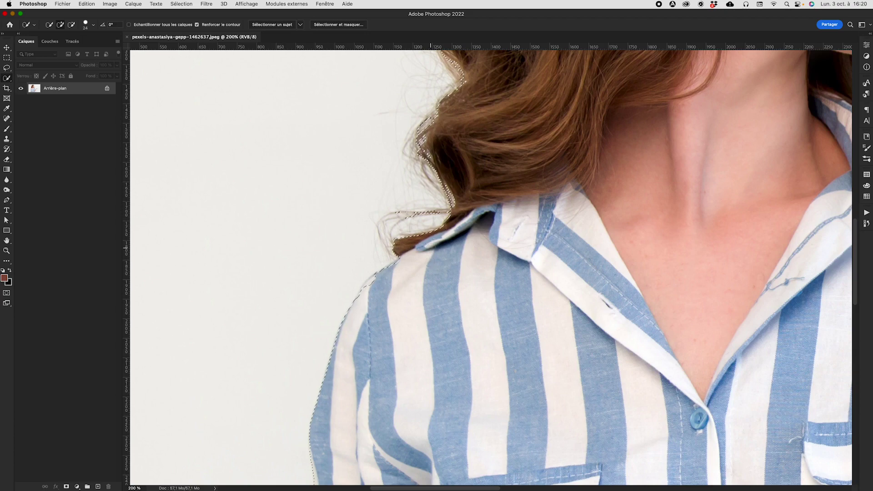
Step: Examine the selection edge around the hair, the face profile and the shoulder
{"action": "scroll", "coordinate": [431, 191], "scroll_direction": "up", "scroll_amount": 3}
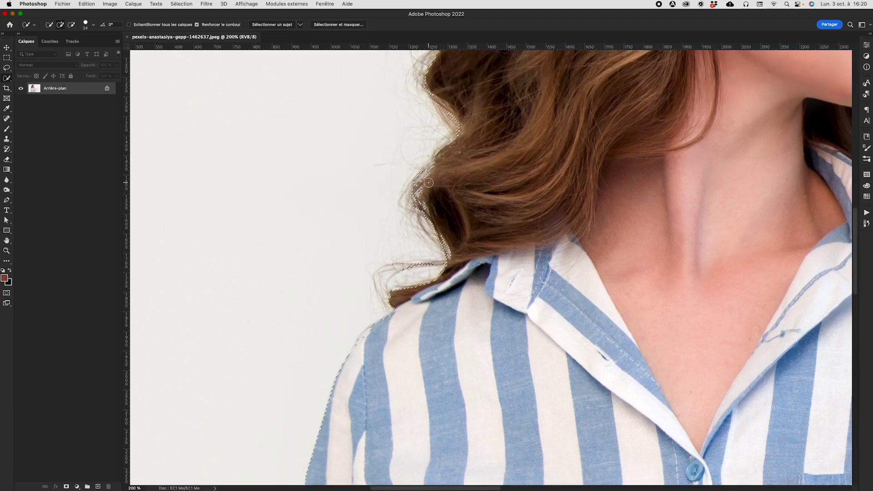
{"action": "scroll", "coordinate": [442, 185], "scroll_direction": "right", "scroll_amount": 15}
{"action": "scroll", "coordinate": [441, 185], "scroll_direction": "up", "scroll_amount": 8}
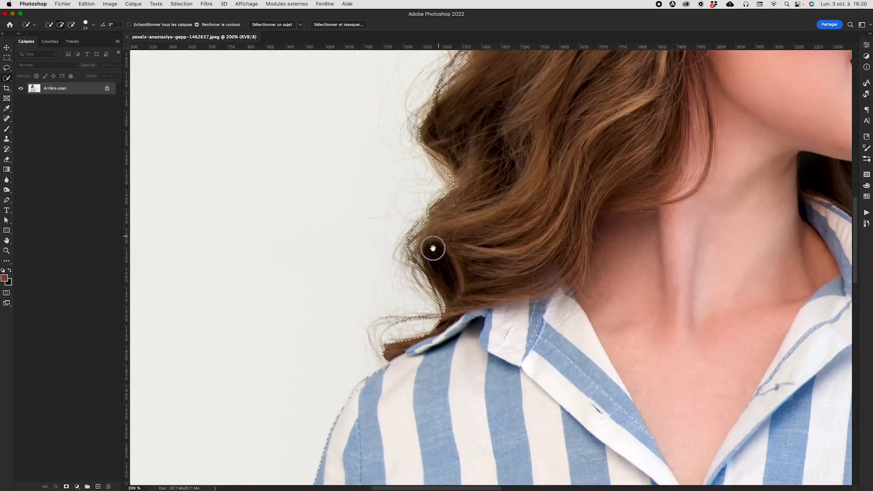
{"action": "scroll", "coordinate": [419, 226], "scroll_direction": "right", "scroll_amount": 6}
{"action": "scroll", "coordinate": [419, 226], "scroll_direction": "down", "scroll_amount": 3}
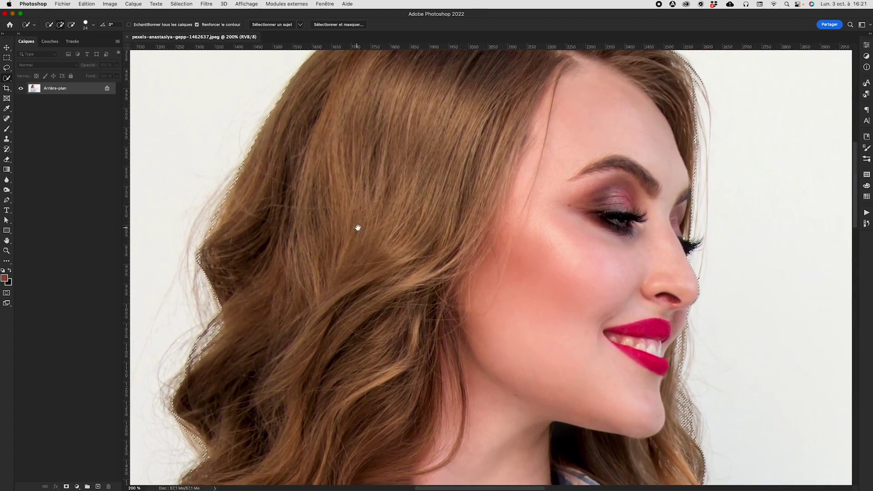
{"action": "scroll", "coordinate": [503, 260], "scroll_direction": "right", "scroll_amount": 5}
{"action": "scroll", "coordinate": [503, 259], "scroll_direction": "down", "scroll_amount": 3}
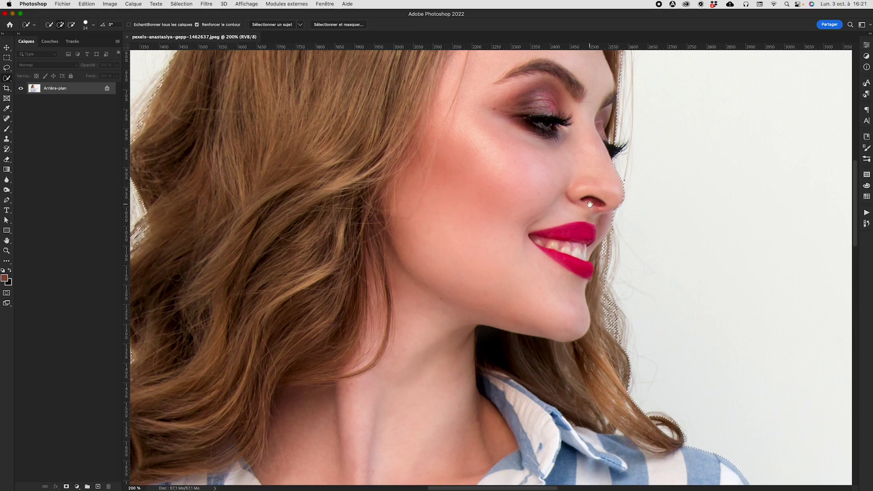
{"action": "scroll", "coordinate": [612, 319], "scroll_direction": "down", "scroll_amount": 10}
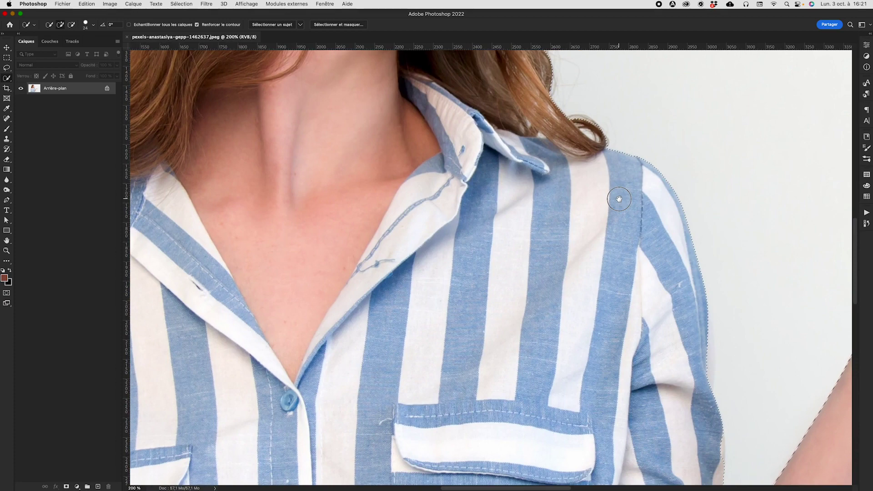
Step: Refine the selection along the raised arm's sleeve, down to the crease where the fabric meets the forearm
{"action": "scroll", "coordinate": [611, 189], "scroll_direction": "down", "scroll_amount": 3}
{"action": "scroll", "coordinate": [615, 178], "scroll_direction": "down", "scroll_amount": 2}
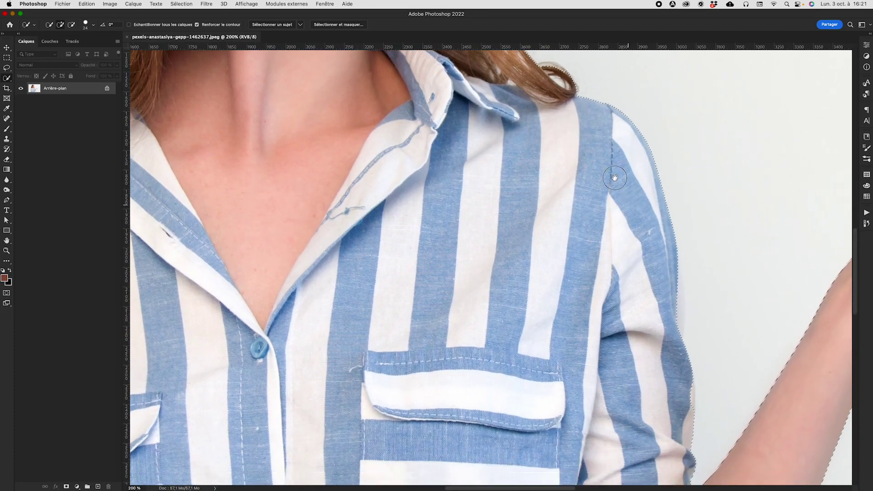
{"action": "scroll", "coordinate": [615, 177], "scroll_direction": "down", "scroll_amount": 3}
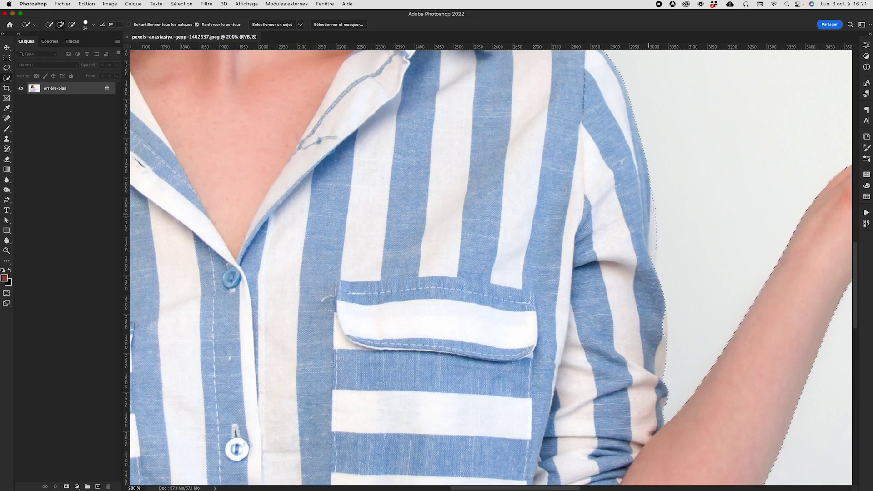
{"action": "left_click", "coordinate": [654, 262]}
{"action": "scroll", "coordinate": [636, 262], "scroll_direction": "down", "scroll_amount": 3}
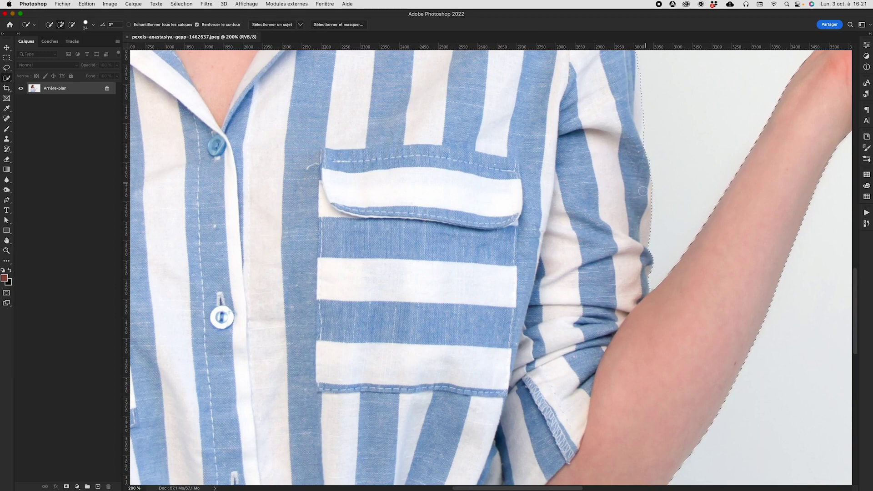
{"action": "left_click_drag", "start_coordinate": [673, 189], "coordinate": [657, 139]}
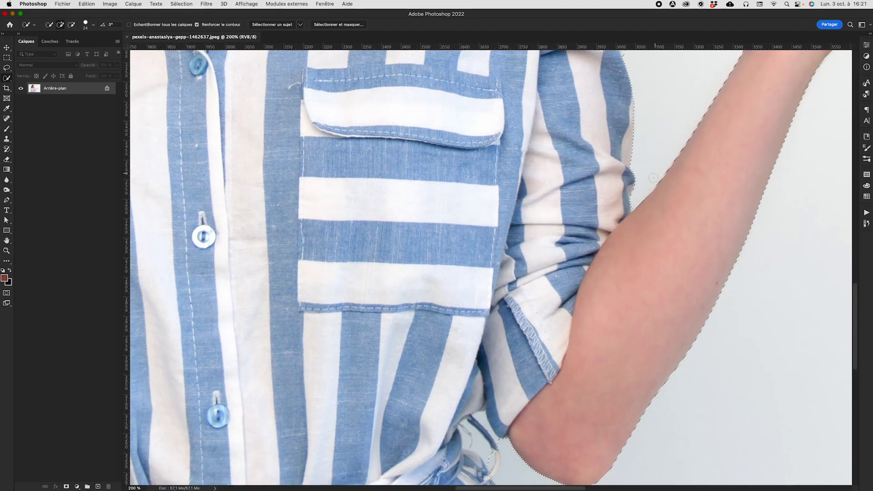
{"action": "left_click_drag", "start_coordinate": [620, 206], "coordinate": [613, 207]}
{"action": "key", "text": "alt"}
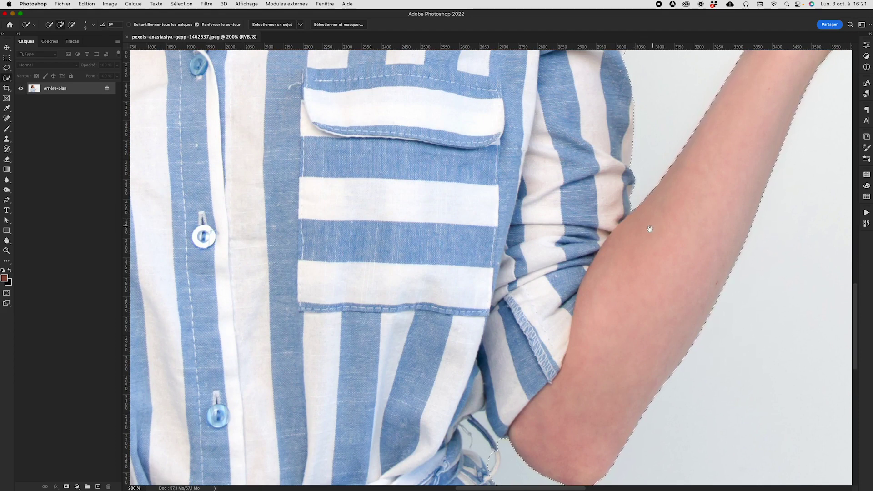
Step: Clean up the selection around the thumb, subtracting the background between the thumb and the palm
{"action": "scroll", "coordinate": [662, 222], "scroll_direction": "right", "scroll_amount": 10}
{"action": "scroll", "coordinate": [663, 222], "scroll_direction": "up", "scroll_amount": 5}
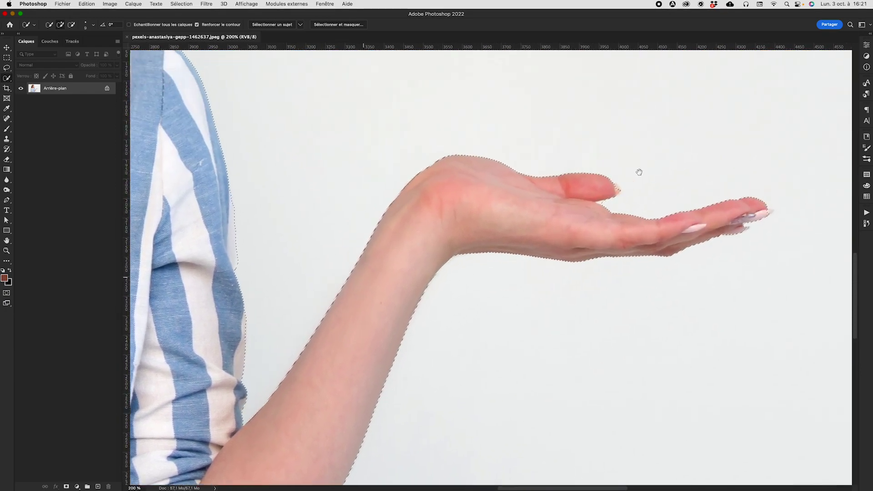
{"action": "scroll", "coordinate": [627, 169], "scroll_direction": "right", "scroll_amount": 2}
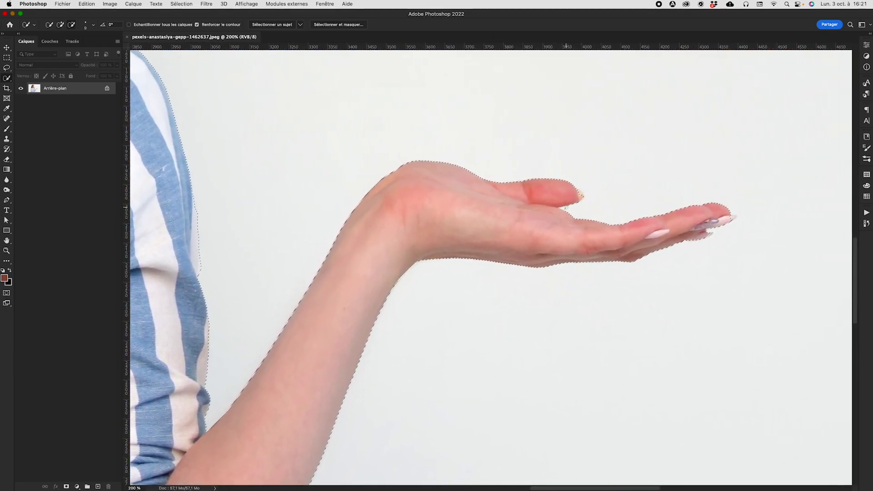
{"action": "left_click_drag", "start_coordinate": [568, 207], "coordinate": [563, 208]}
{"action": "left_click", "coordinate": [561, 208], "text": "alt"}
Step: Add the fingernail tips of the open hand to the selection and subtract the background around them
{"action": "scroll", "coordinate": [658, 216], "scroll_direction": "right", "scroll_amount": 5}
{"action": "scroll", "coordinate": [659, 215], "scroll_direction": "down", "scroll_amount": 1}
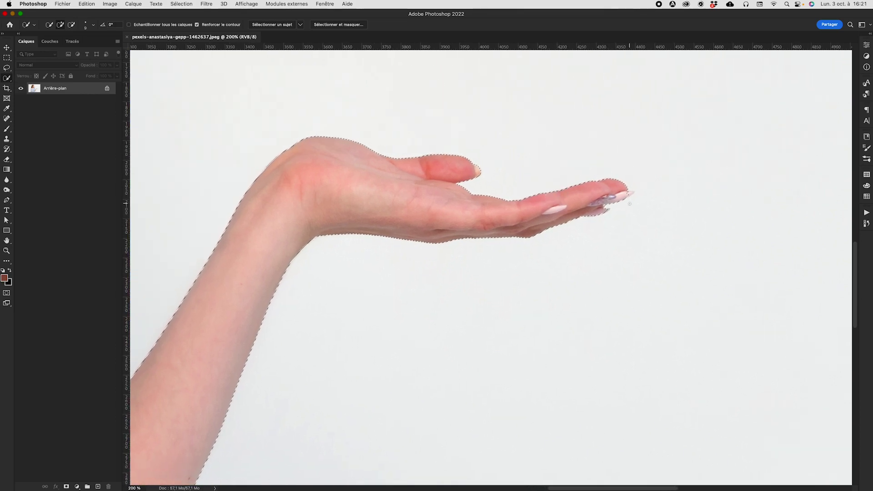
{"action": "left_click", "coordinate": [631, 193]}
{"action": "left_click", "coordinate": [606, 207], "text": "alt"}
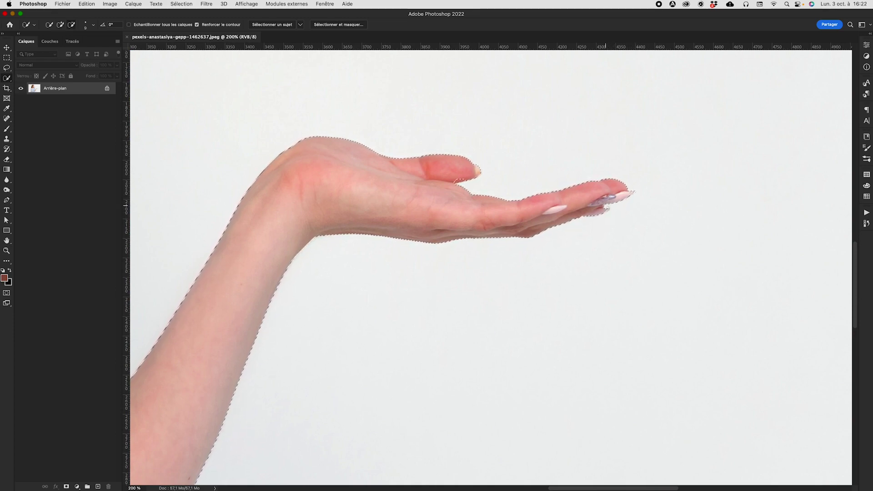
{"action": "left_click", "coordinate": [608, 210]}
{"action": "left_click", "coordinate": [612, 213], "text": "alt"}
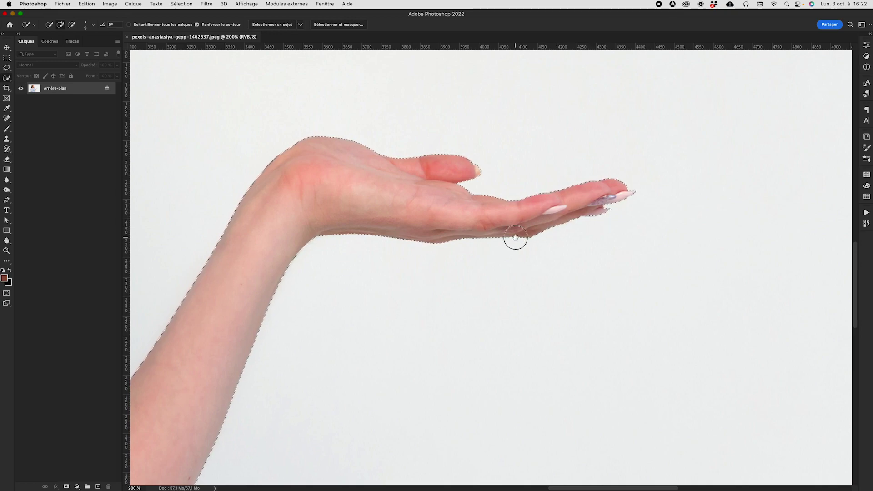
Step: Refine the selection around the loose belt loop between the bent elbow and the waist
{"action": "left_click_drag", "start_coordinate": [515, 238], "coordinate": [773, 150]}
{"action": "left_click_drag", "start_coordinate": [499, 302], "coordinate": [703, 195]}
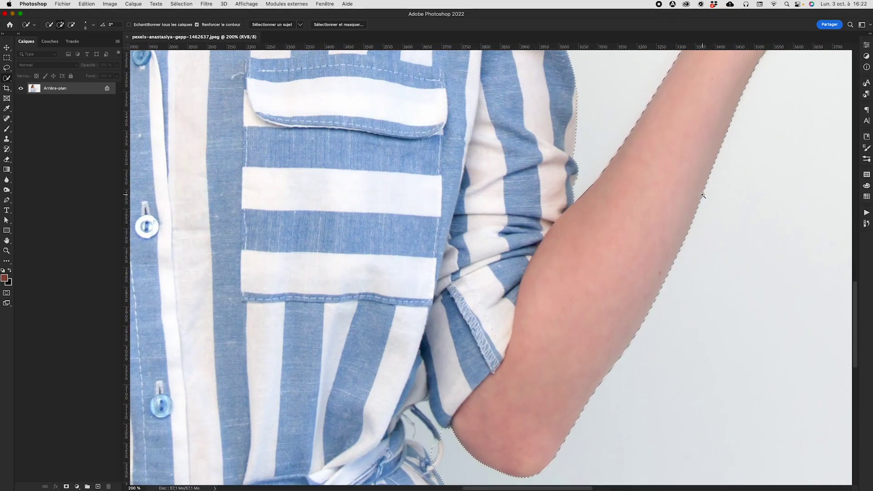
{"action": "left_click_drag", "start_coordinate": [586, 309], "coordinate": [707, 129]}
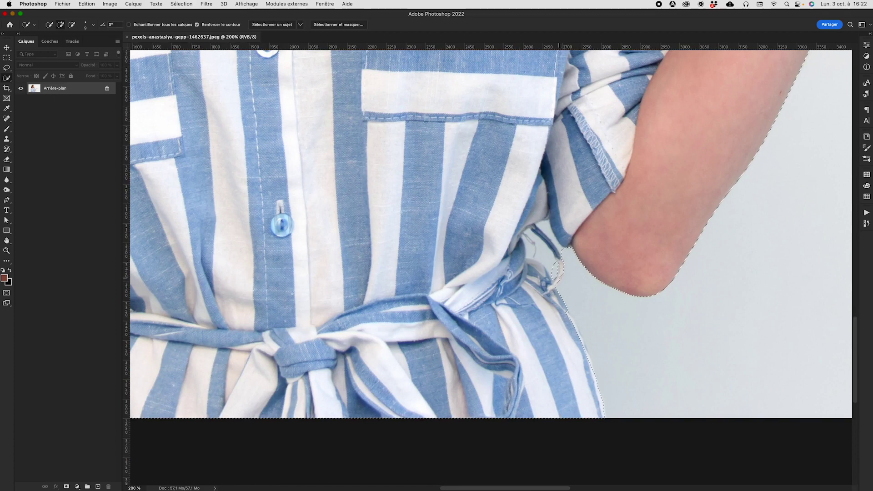
{"action": "left_click_drag", "start_coordinate": [564, 251], "coordinate": [549, 229]}
{"action": "mouse_move", "coordinate": [530, 234]}
{"action": "left_mouse_down"}
{"action": "mouse_move", "coordinate": [551, 259]}
{"action": "mouse_move", "coordinate": [551, 276]}
{"action": "left_mouse_up"}
{"action": "scroll", "coordinate": [548, 318], "scroll_direction": "down", "scroll_amount": 5}
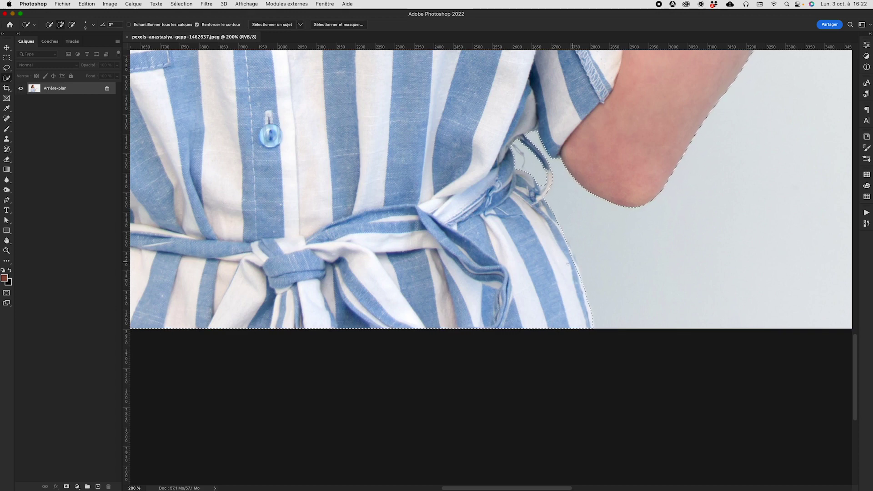
Step: Refine the selection along the dress's hip edge, from below the belt loop to the image's lower border, using a 14 px brush
{"action": "left_click_drag", "start_coordinate": [545, 266], "coordinate": [548, 266]}
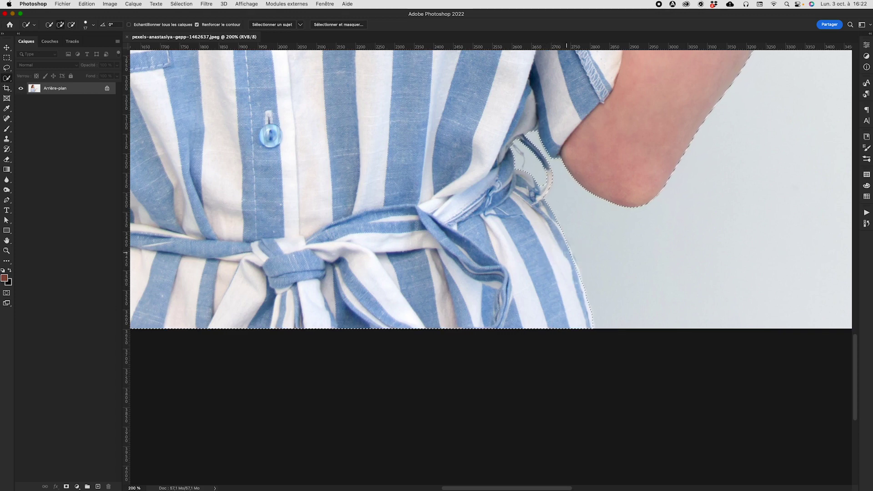
{"action": "left_click", "coordinate": [581, 285]}
{"action": "key", "text": "alt"}
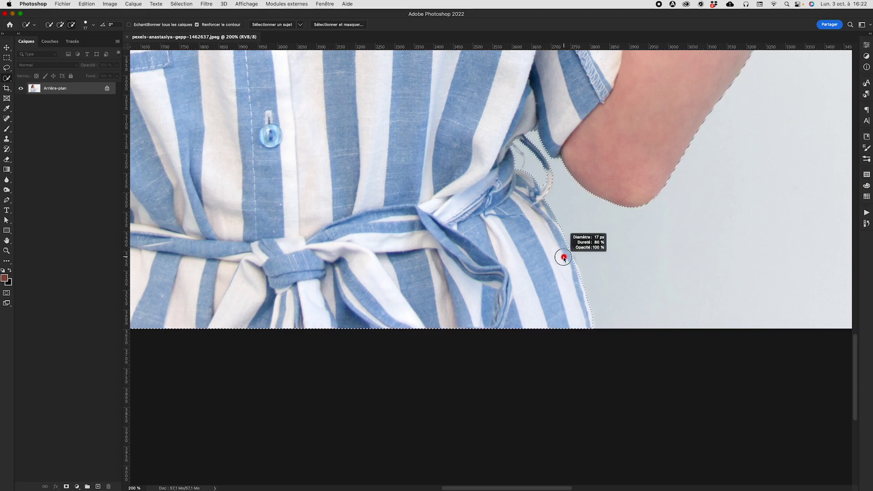
{"action": "left_click_drag", "start_coordinate": [564, 258], "coordinate": [564, 258]}
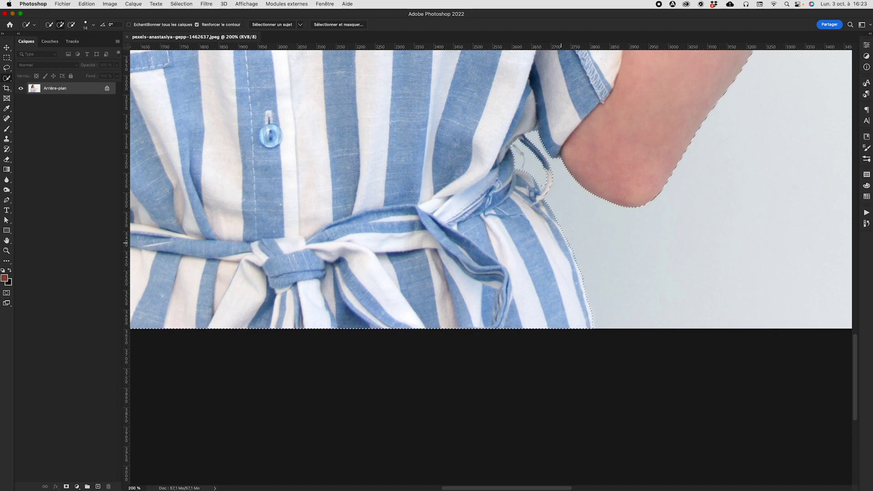
{"action": "left_click_drag", "start_coordinate": [568, 247], "coordinate": [571, 257]}
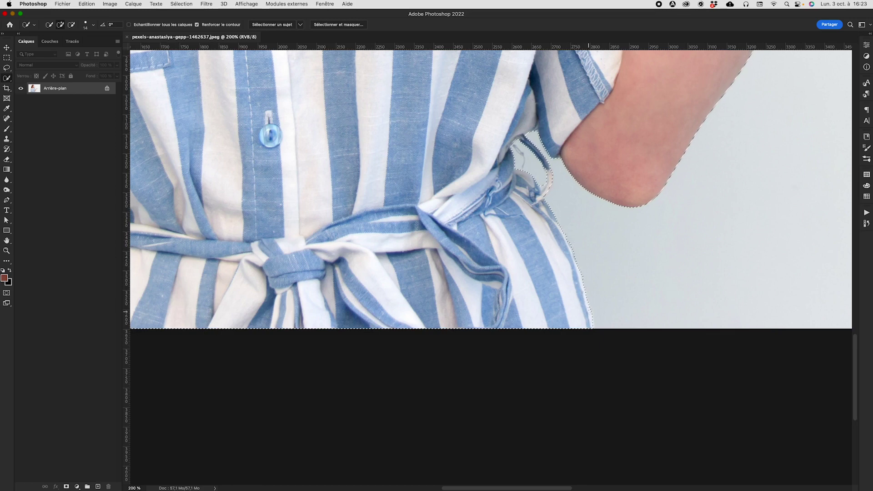
{"action": "left_click_drag", "start_coordinate": [588, 313], "coordinate": [592, 323]}
{"action": "left_click", "coordinate": [598, 328], "text": "alt"}
Step: Open the woman's selection in Select and Mask
{"action": "key", "text": "super+minus"}
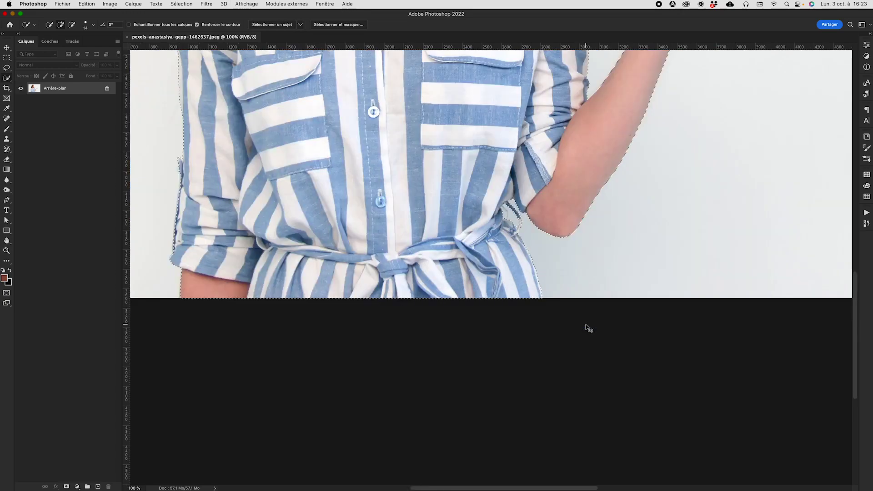
{"action": "key", "text": "super+minus"}
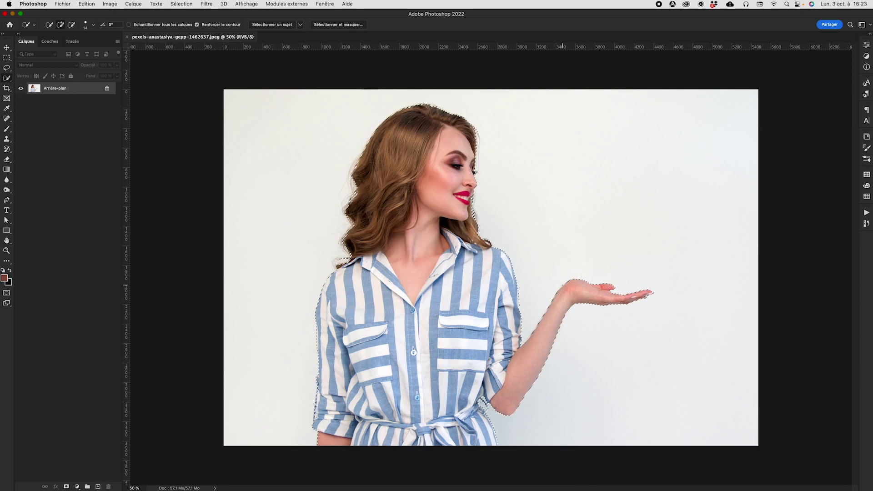
{"action": "left_click", "coordinate": [336, 26]}
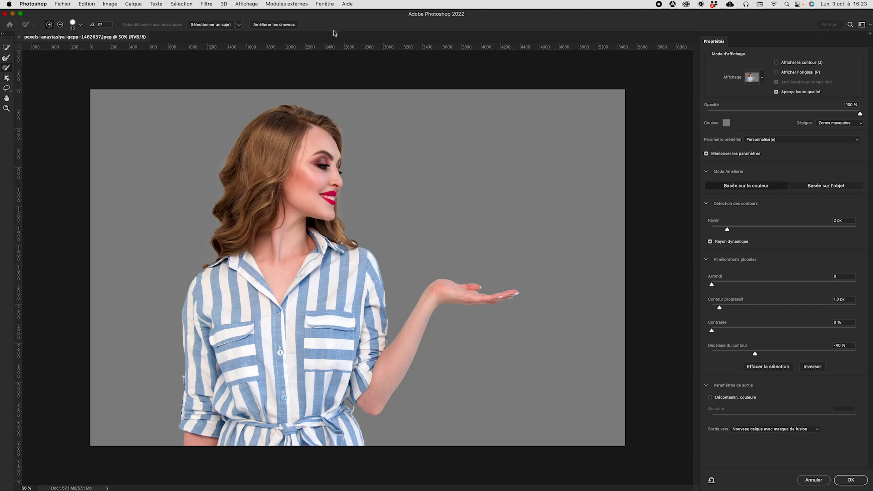
{"action": "left_click", "coordinate": [203, 278], "text": "super"}
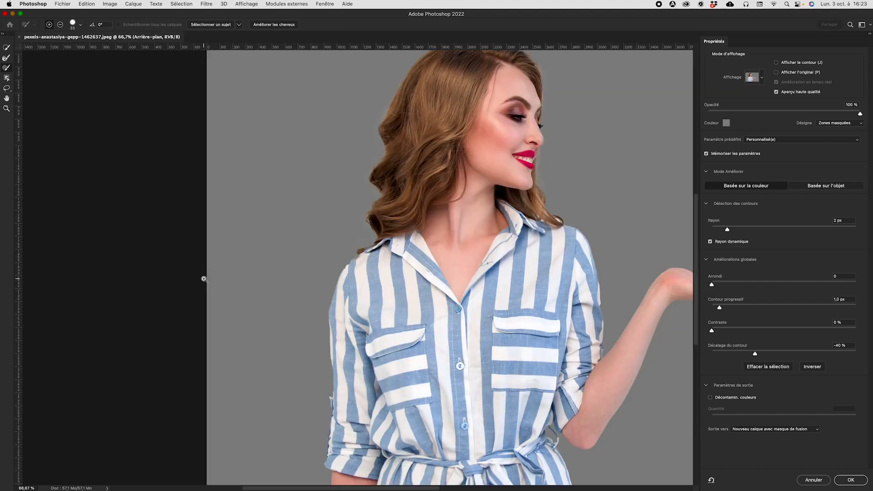
Step: Set the mask overlay colour to dark red #8d232d
{"action": "left_click", "coordinate": [762, 78]}
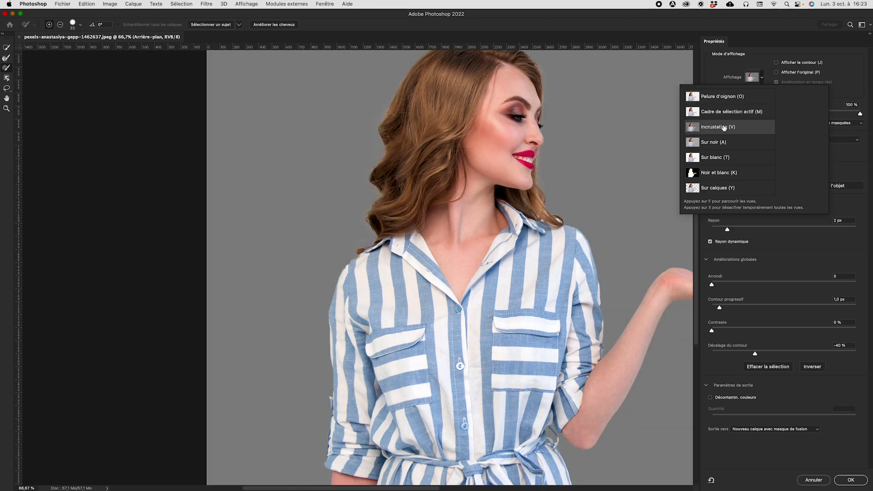
{"action": "left_click", "coordinate": [715, 78]}
{"action": "left_click", "coordinate": [725, 124]}
{"action": "left_click", "coordinate": [627, 132]}
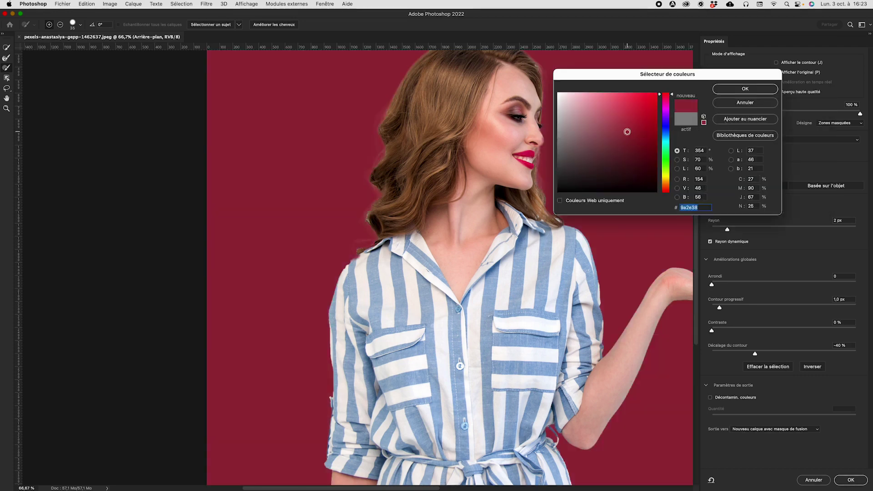
{"action": "mouse_move", "coordinate": [628, 132]}
{"action": "left_mouse_down"}
{"action": "mouse_move", "coordinate": [624, 123]}
{"action": "mouse_move", "coordinate": [639, 128]}
{"action": "mouse_move", "coordinate": [634, 137]}
{"action": "left_mouse_up"}
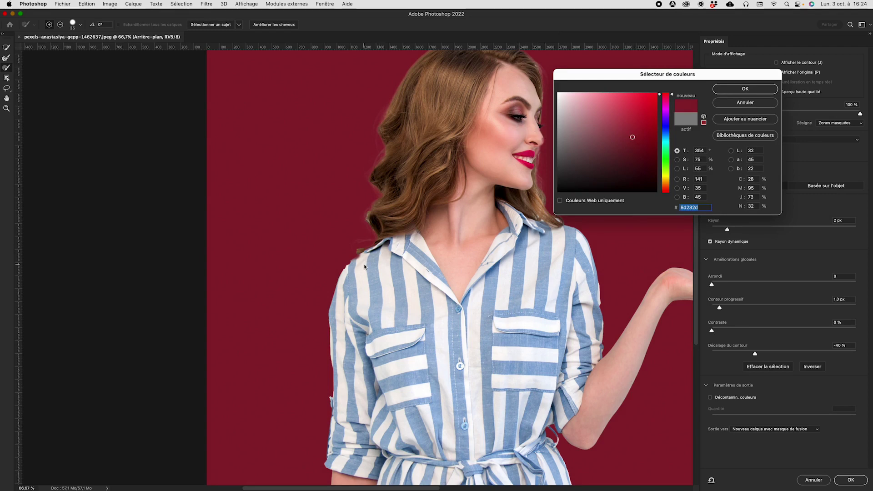
{"action": "left_click", "coordinate": [754, 91]}
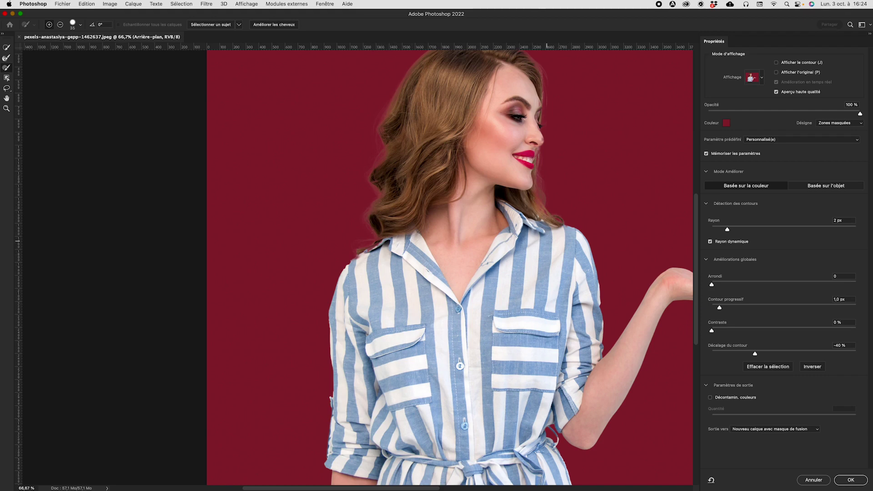
Step: Focus on the face profile and lower the overlay opacity to 67%
{"action": "left_click", "coordinate": [533, 142], "text": "super"}
{"action": "left_click", "coordinate": [340, 216], "text": "super"}
{"action": "left_click_drag", "start_coordinate": [343, 226], "coordinate": [501, 170]}
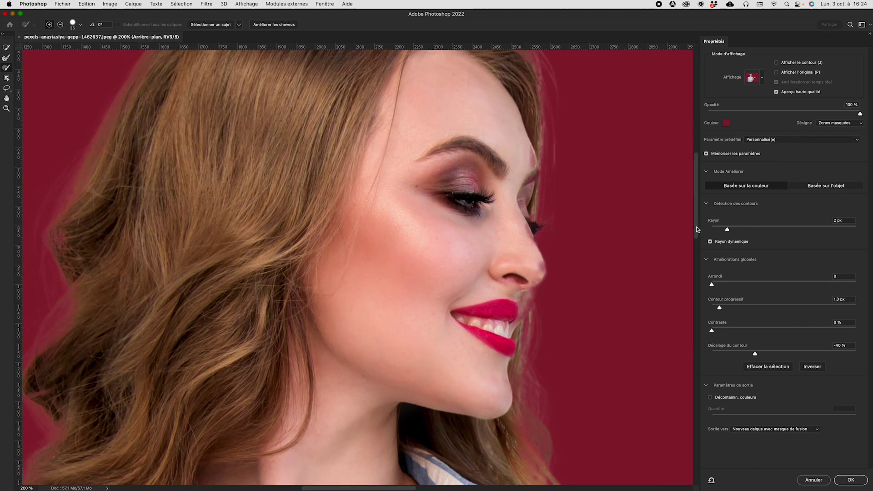
{"action": "left_click_drag", "start_coordinate": [860, 113], "coordinate": [812, 115]}
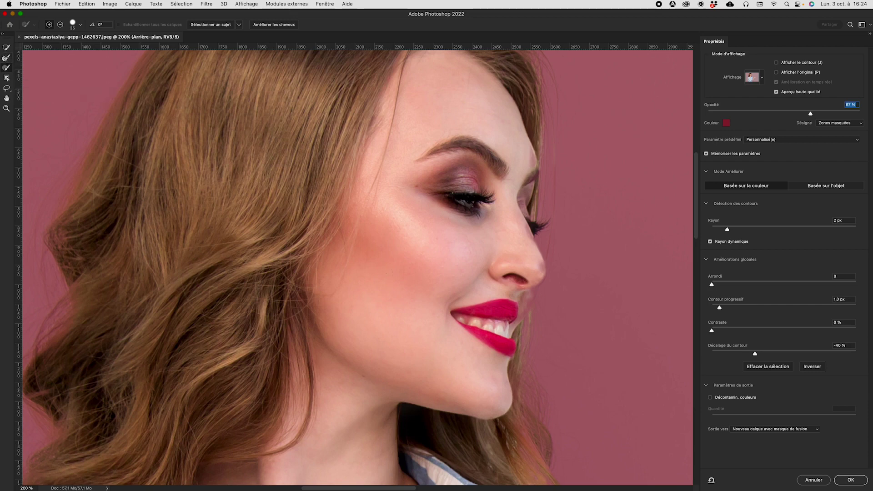
{"action": "left_click_drag", "start_coordinate": [532, 297], "coordinate": [522, 318]}
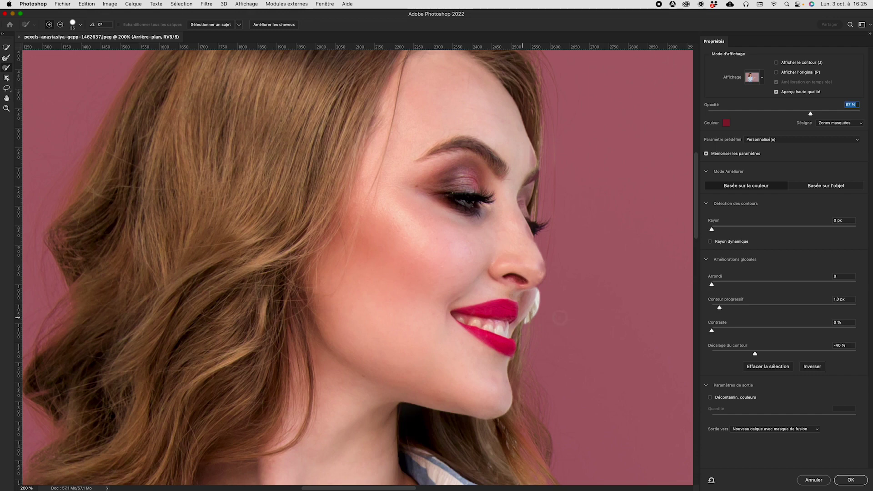
{"action": "key", "text": "super+z"}
{"action": "left_click", "coordinate": [7, 47]}
{"action": "left_click", "coordinate": [6, 58]}
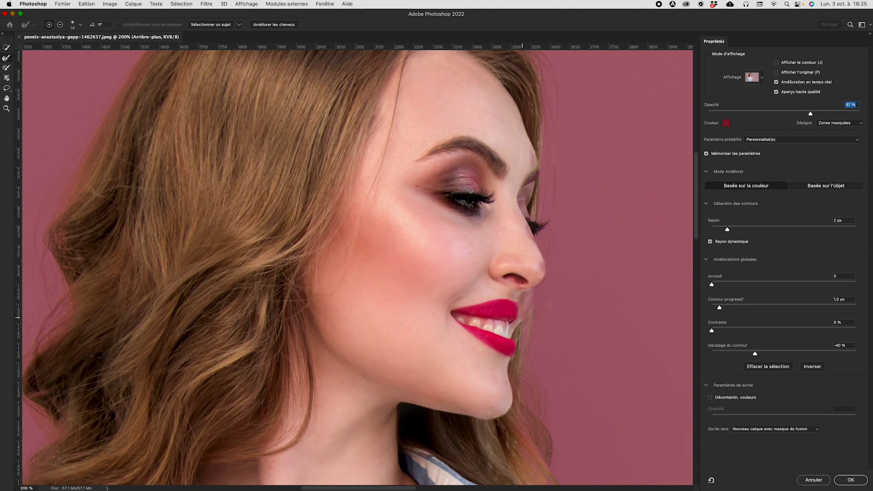
{"action": "left_click_drag", "start_coordinate": [517, 302], "coordinate": [523, 301]}
Step: Paint the face profile into the selection with the Brush tool, from the nose tip to the lips
{"action": "left_click", "coordinate": [6, 69]}
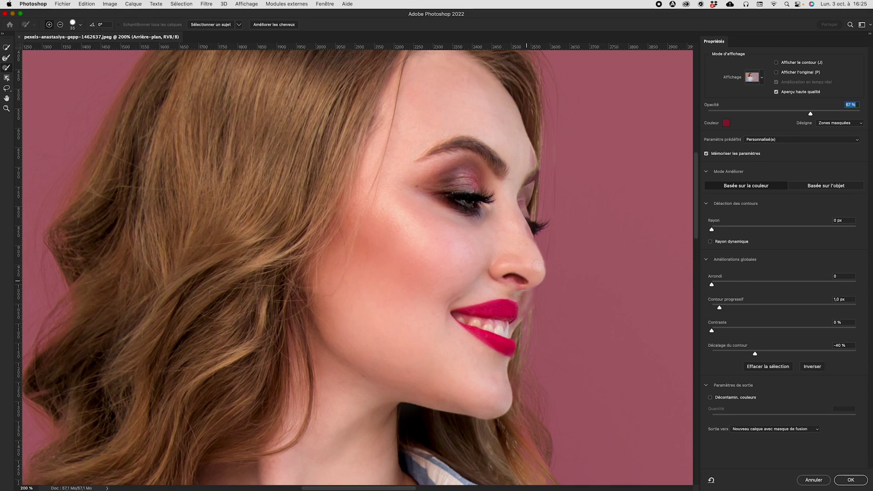
{"action": "mouse_move", "coordinate": [539, 265]}
{"action": "left_mouse_down"}
{"action": "mouse_move", "coordinate": [523, 283]}
{"action": "mouse_move", "coordinate": [526, 301]}
{"action": "mouse_move", "coordinate": [500, 319]}
{"action": "mouse_move", "coordinate": [528, 298]}
{"action": "mouse_move", "coordinate": [511, 318]}
{"action": "left_mouse_up"}
{"action": "scroll", "coordinate": [508, 262], "scroll_direction": "up", "scroll_amount": 3}
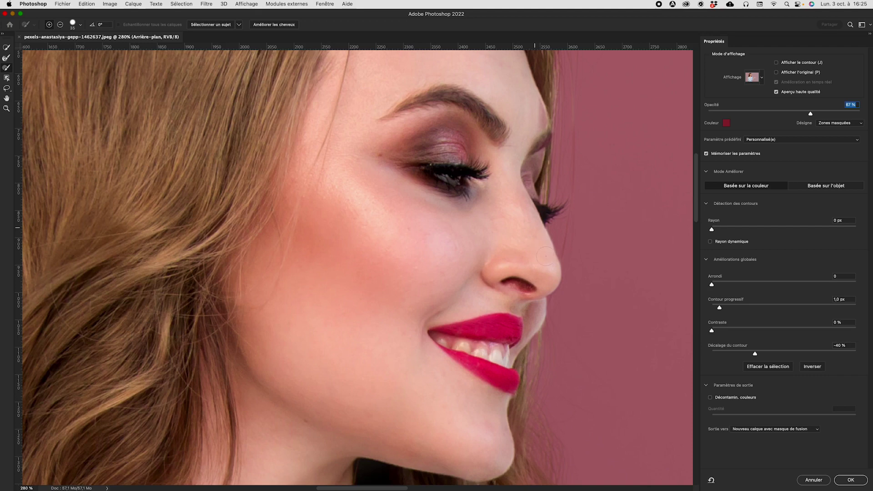
{"action": "key", "text": "alt"}
{"action": "mouse_move", "coordinate": [588, 238]}
{"action": "left_mouse_down"}
{"action": "mouse_move", "coordinate": [599, 243]}
{"action": "mouse_move", "coordinate": [597, 259]}
{"action": "mouse_move", "coordinate": [596, 246]}
{"action": "left_mouse_up"}
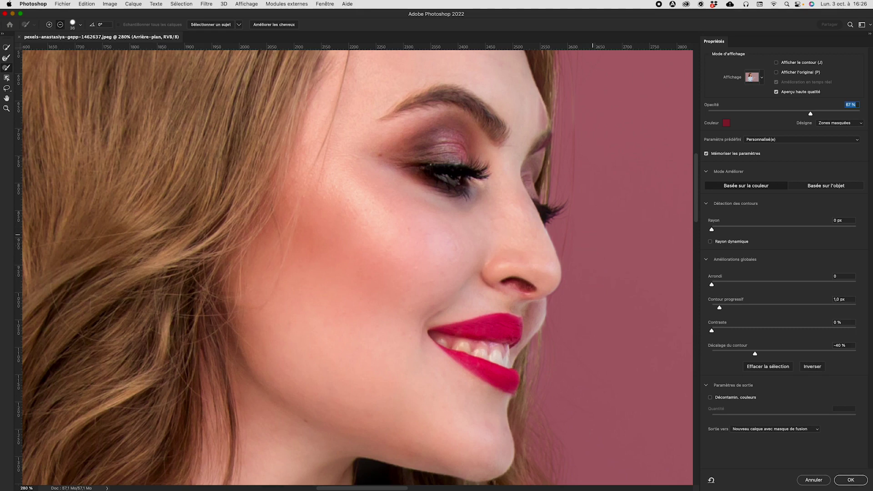
Step: Reduce the brush to 14 px and paint the profile edge between the nose and the lips into the selection
{"action": "left_click", "coordinate": [82, 25]}
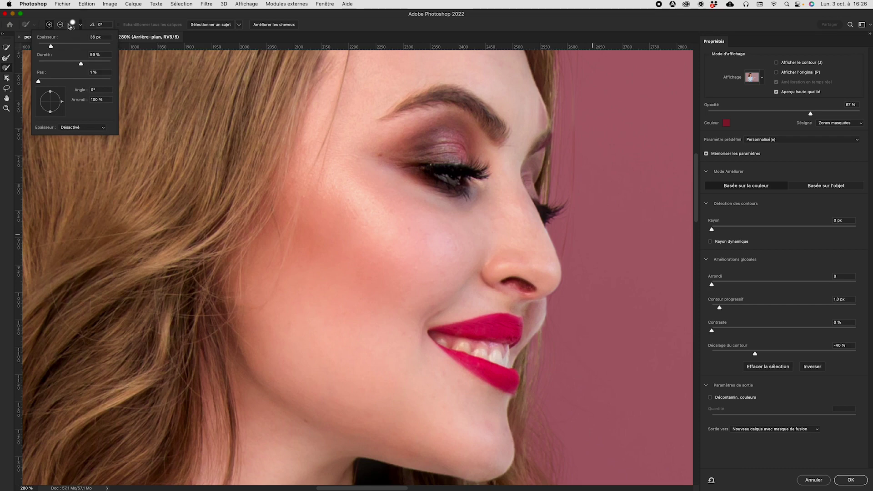
{"action": "left_click", "coordinate": [77, 13]}
{"action": "key", "text": "alt"}
{"action": "mouse_move", "coordinate": [577, 236]}
{"action": "left_mouse_down"}
{"action": "mouse_move", "coordinate": [551, 228]}
{"action": "mouse_move", "coordinate": [561, 249]}
{"action": "left_mouse_up"}
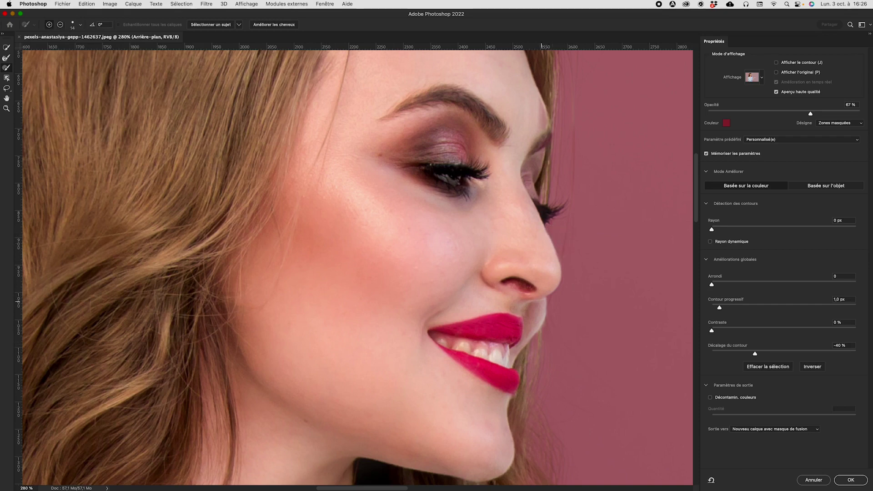
{"action": "left_click_drag", "start_coordinate": [545, 301], "coordinate": [524, 334]}
Step: Paint the far eyebrow and eyelid along the profile fully into the selection
{"action": "scroll", "coordinate": [513, 220], "scroll_direction": "up", "scroll_amount": 3}
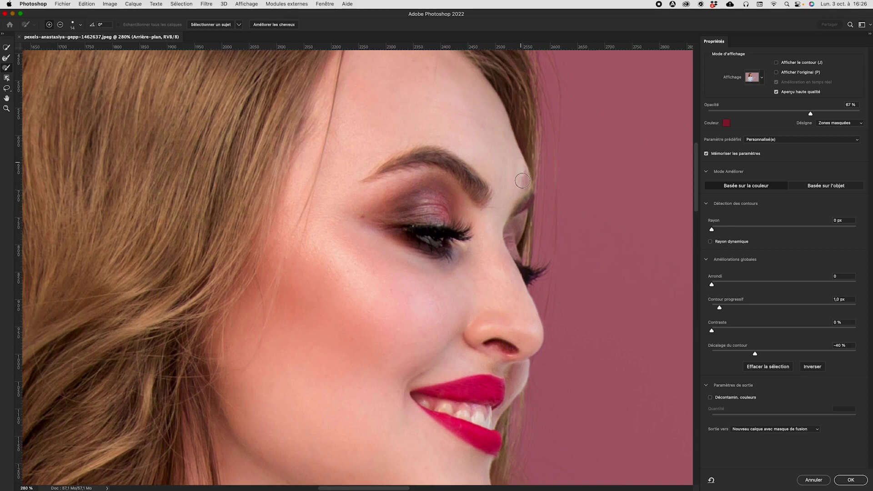
{"action": "mouse_move", "coordinate": [526, 189]}
{"action": "left_mouse_down"}
{"action": "mouse_move", "coordinate": [529, 201]}
{"action": "mouse_move", "coordinate": [513, 208]}
{"action": "mouse_move", "coordinate": [530, 196]}
{"action": "mouse_move", "coordinate": [514, 219]}
{"action": "mouse_move", "coordinate": [522, 213]}
{"action": "mouse_move", "coordinate": [513, 243]}
{"action": "left_mouse_up"}
{"action": "left_click_drag", "start_coordinate": [516, 211], "coordinate": [510, 241]}
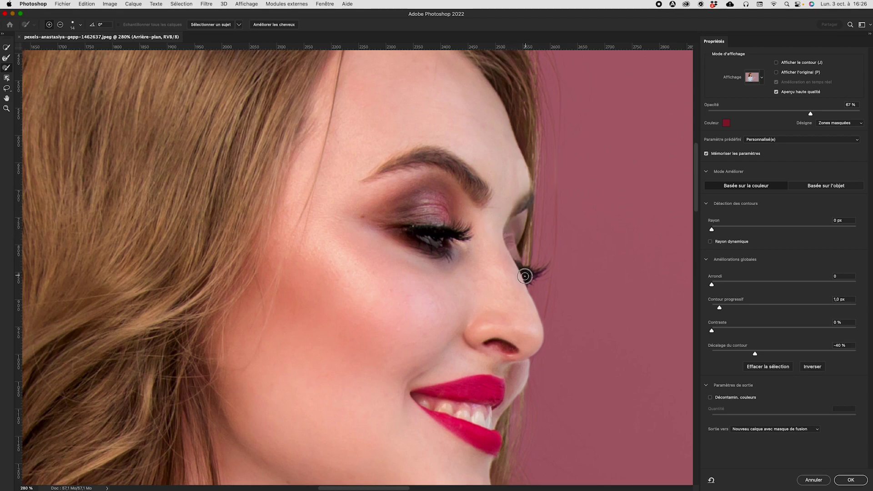
Step: Paint the shirt collar's outer edge beneath the long hair into the selection
{"action": "key", "text": "super+minus"}
{"action": "key", "text": "super+minus"}
{"action": "key", "text": "super+minus"}
{"action": "key", "text": "super+minus"}
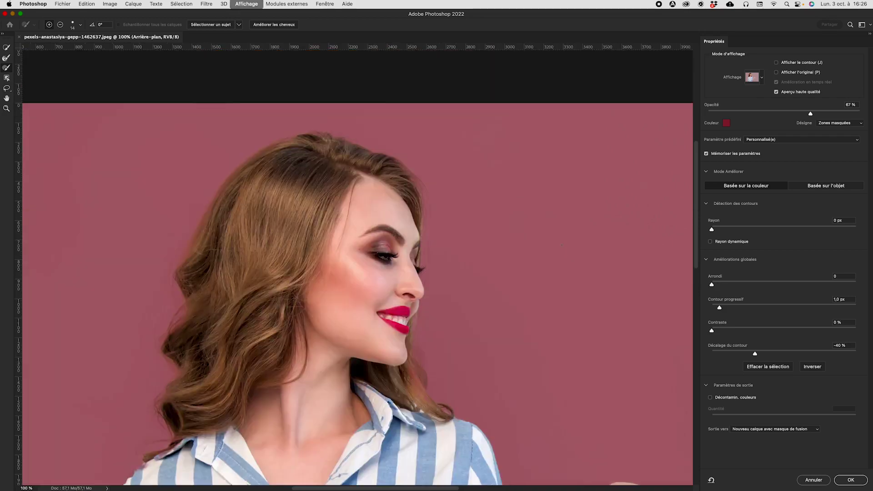
{"action": "scroll", "coordinate": [393, 287], "scroll_direction": "down", "scroll_amount": 6}
{"action": "scroll", "coordinate": [393, 287], "scroll_direction": "left", "scroll_amount": 6}
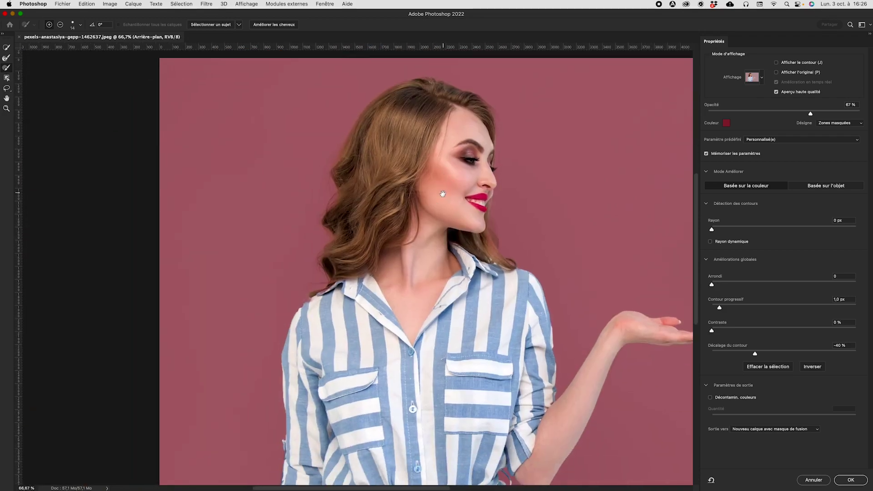
{"action": "key", "text": "super+plus"}
{"action": "key", "text": "super+plus"}
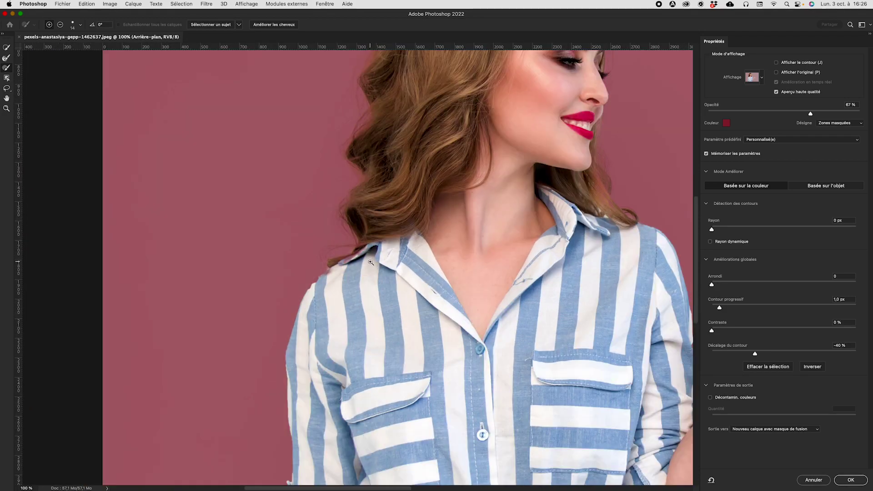
{"action": "left_click_drag", "start_coordinate": [354, 275], "coordinate": [355, 273]}
{"action": "left_click_drag", "start_coordinate": [357, 241], "coordinate": [307, 276]}
{"action": "left_click_drag", "start_coordinate": [348, 247], "coordinate": [290, 276]}
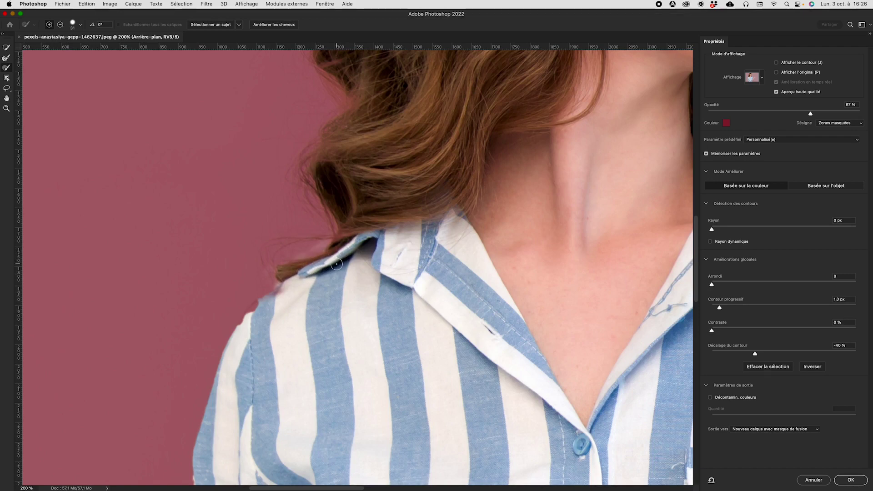
Step: Restore the missing shoulder edge between the hair tip and the sleeve seam with a 21 px brush
{"action": "left_click_drag", "start_coordinate": [335, 264], "coordinate": [330, 265]}
{"action": "left_click_drag", "start_coordinate": [285, 291], "coordinate": [271, 300]}
{"action": "left_click", "coordinate": [263, 300]}
{"action": "left_click_drag", "start_coordinate": [252, 309], "coordinate": [244, 319]}
{"action": "left_click", "coordinate": [246, 321]}
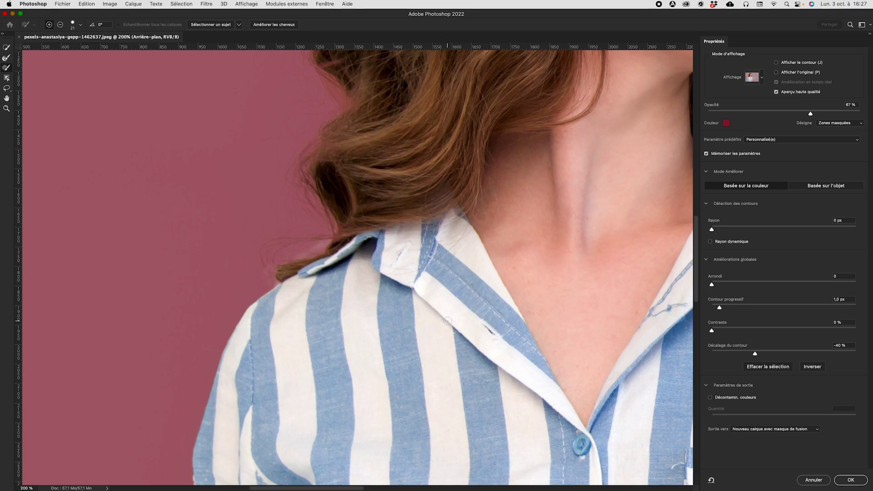
Step: Paint the outer edge of the lowered arm's sleeve into the selection, from the small fabric tab down to the rolled cuff
{"action": "key", "text": "super+minus"}
{"action": "key", "text": "super+minus"}
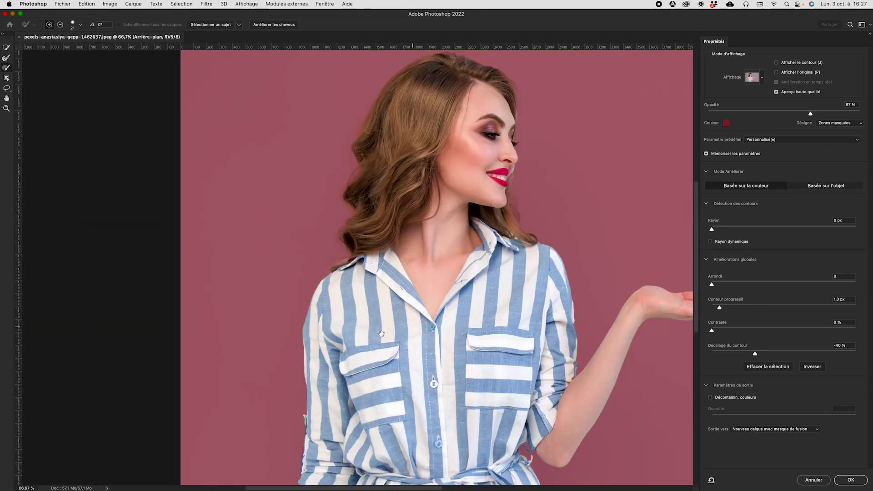
{"action": "scroll", "coordinate": [346, 357], "scroll_direction": "down", "scroll_amount": 5}
{"action": "scroll", "coordinate": [345, 357], "scroll_direction": "left", "scroll_amount": 2}
{"action": "key", "text": "super+plus"}
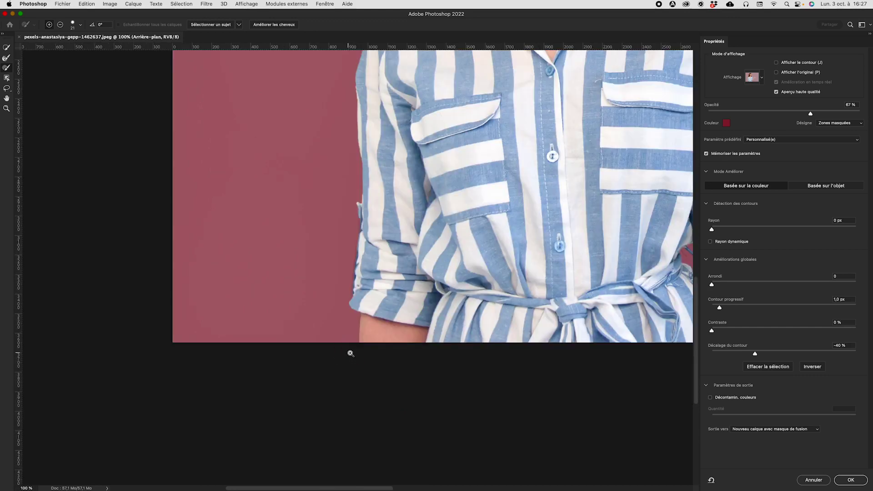
{"action": "key", "text": "super+plus"}
{"action": "left_click_drag", "start_coordinate": [383, 180], "coordinate": [401, 283]}
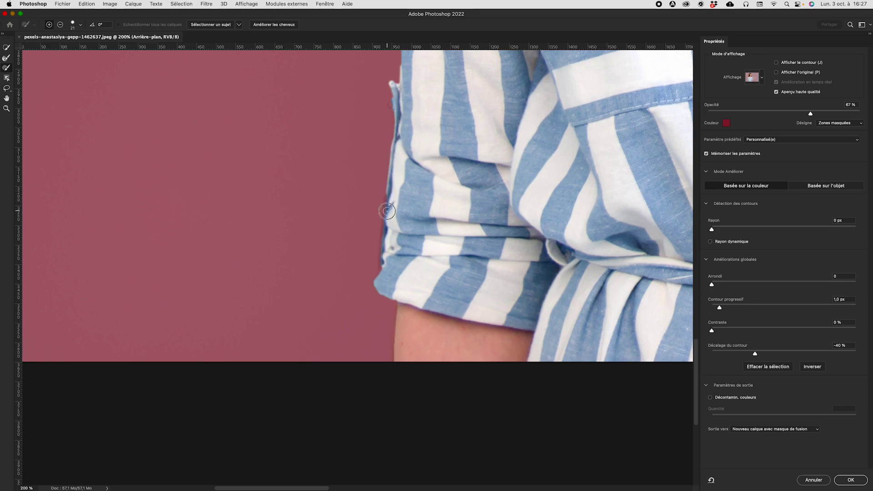
{"action": "left_click_drag", "start_coordinate": [385, 228], "coordinate": [383, 255]}
{"action": "left_click", "coordinate": [383, 258]}
{"action": "left_click", "coordinate": [384, 269]}
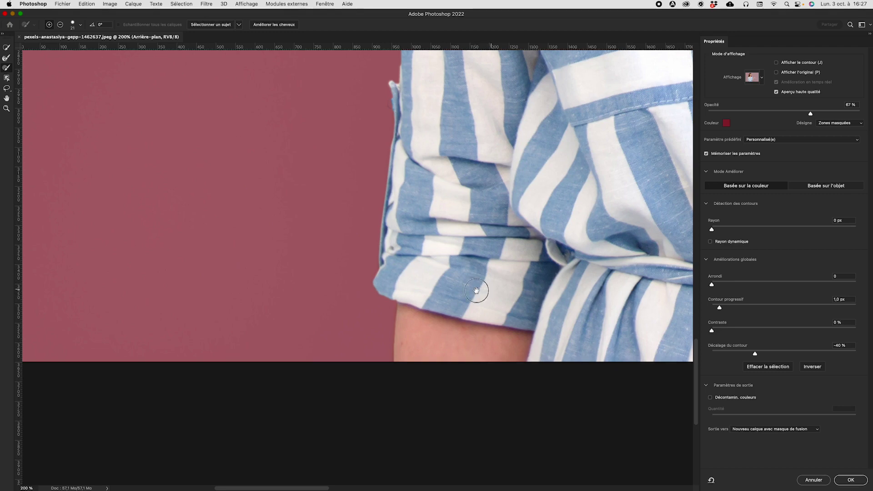
Step: Refine the hair edge where the long strands meet the shirt collar and shoulder with the Refine Edge Brush
{"action": "left_click_drag", "start_coordinate": [492, 289], "coordinate": [394, 300]}
{"action": "key", "text": "super+minus"}
{"action": "key", "text": "super+minus"}
{"action": "key", "text": "super+minus"}
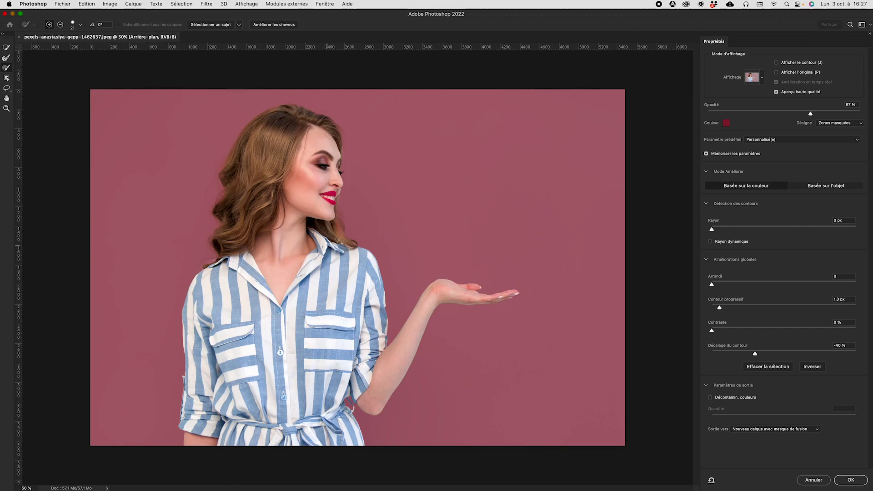
{"action": "left_click", "coordinate": [342, 245]}
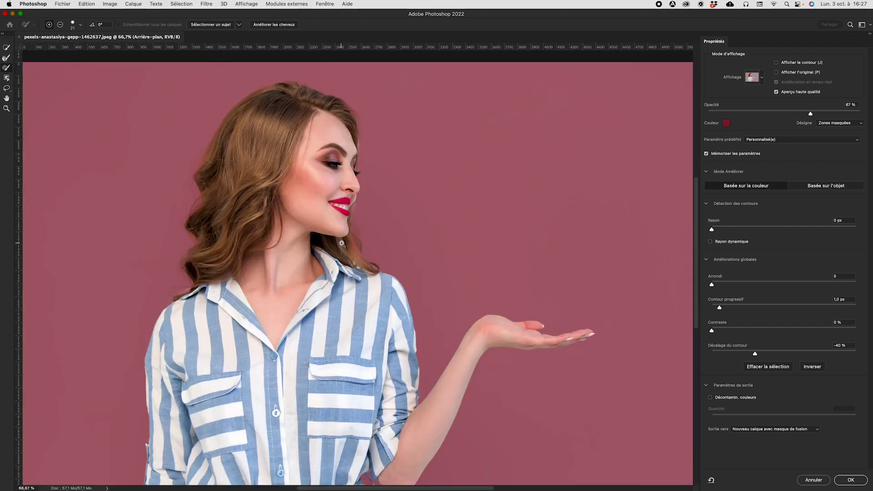
{"action": "left_click", "coordinate": [360, 269]}
{"action": "left_click", "coordinate": [360, 269]}
{"action": "left_click", "coordinate": [360, 270]}
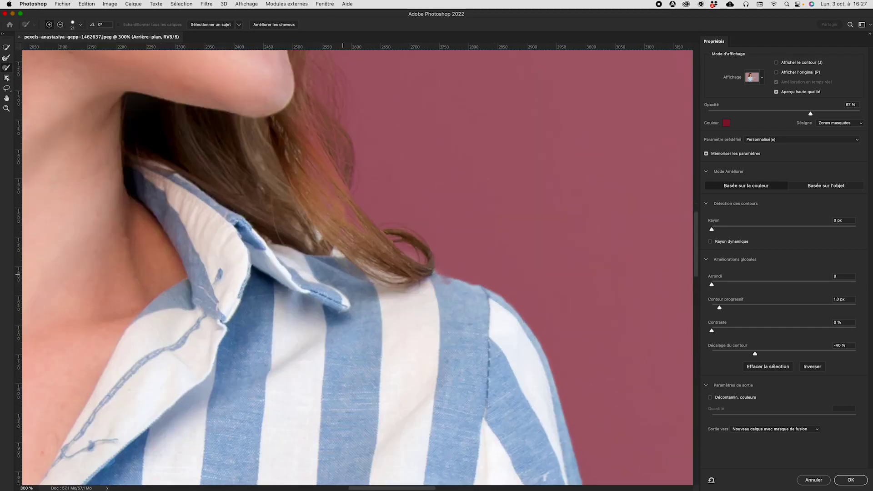
{"action": "key", "text": "r"}
{"action": "left_click_drag", "start_coordinate": [357, 274], "coordinate": [355, 275], "text": "ctrl+alt"}
{"action": "left_click_drag", "start_coordinate": [311, 230], "coordinate": [328, 247]}
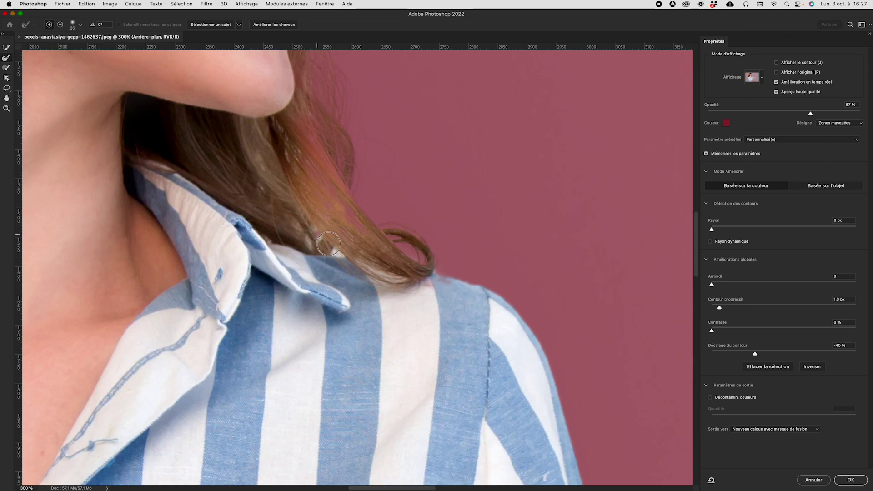
{"action": "left_click_drag", "start_coordinate": [343, 252], "coordinate": [337, 251]}
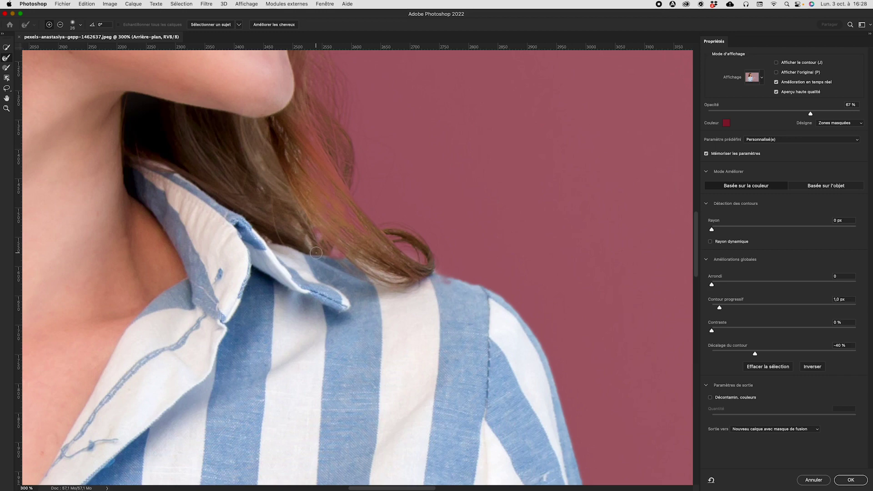
{"action": "left_click_drag", "start_coordinate": [315, 247], "coordinate": [310, 241]}
Step: Inspect the cutout's edges along the face profile, hair tips, collar and raised arm
{"action": "key", "text": "super+minus"}
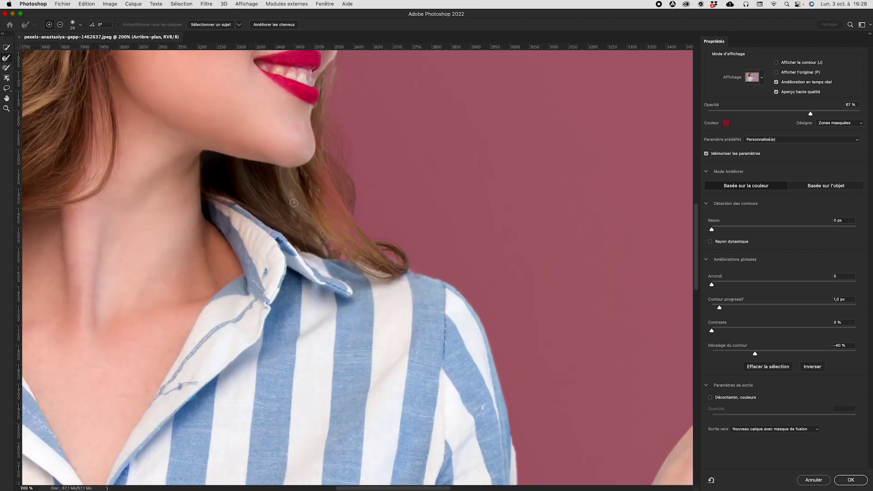
{"action": "key", "text": "super+minus"}
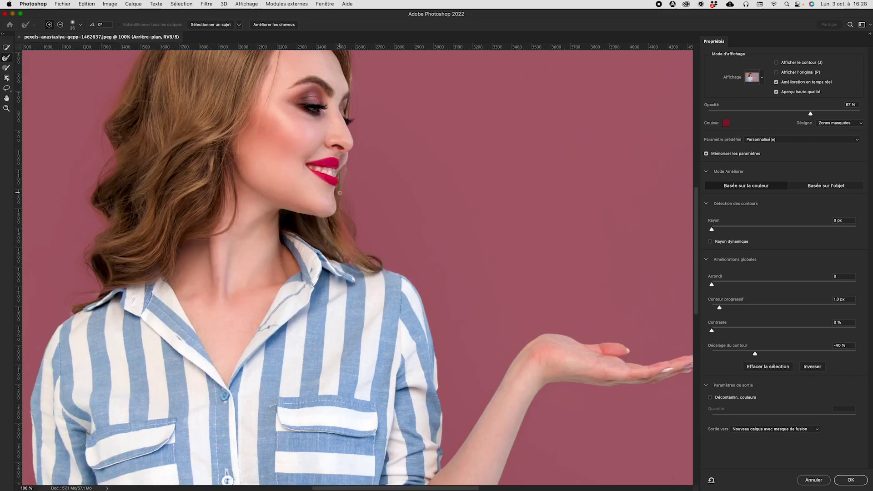
{"action": "key", "text": "super+plus"}
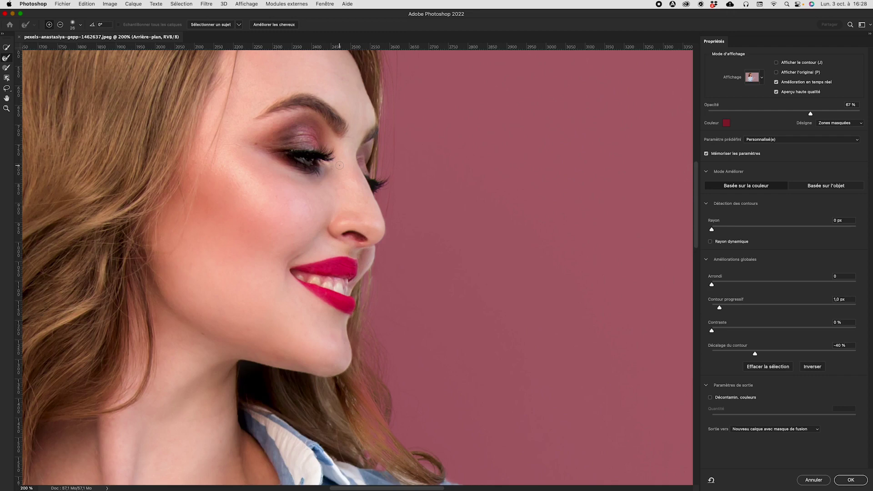
{"action": "key", "text": "super+minus"}
{"action": "key", "text": "super+minus"}
{"action": "left_click_drag", "start_coordinate": [433, 292], "coordinate": [455, 221]}
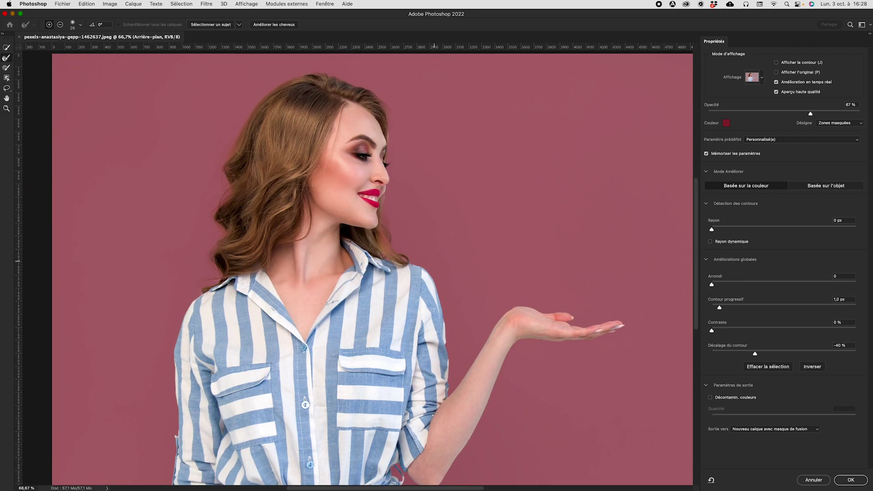
{"action": "key", "text": "alt+super+space"}
{"action": "left_click", "coordinate": [620, 289]}
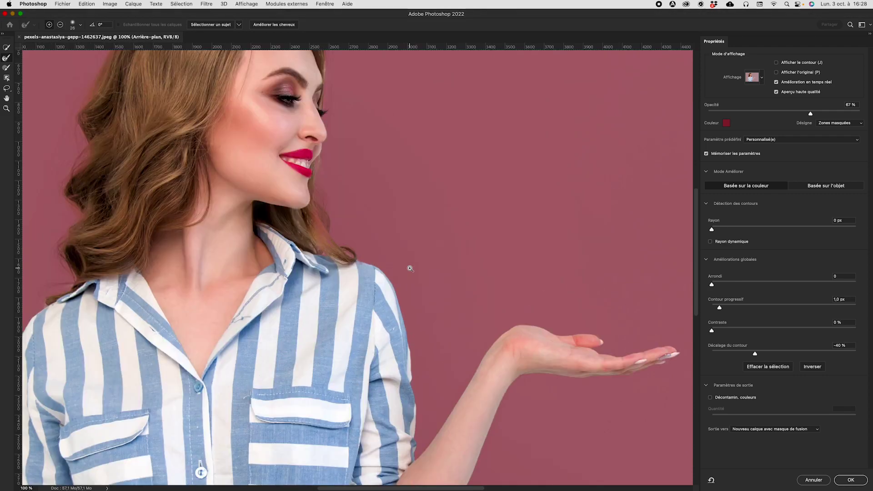
{"action": "left_click", "coordinate": [409, 268]}
{"action": "left_click", "coordinate": [340, 269]}
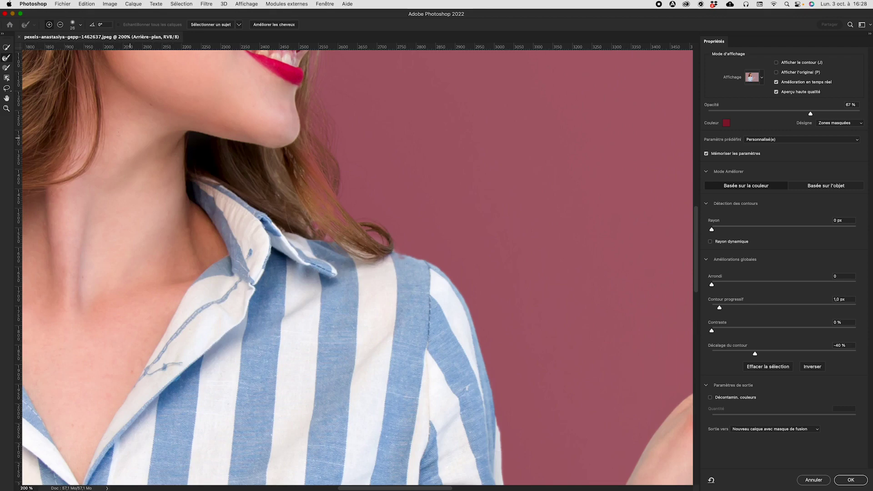
Step: Switch back to the Brush tool and change the refine mode to object-based
{"action": "left_click", "coordinate": [7, 69]}
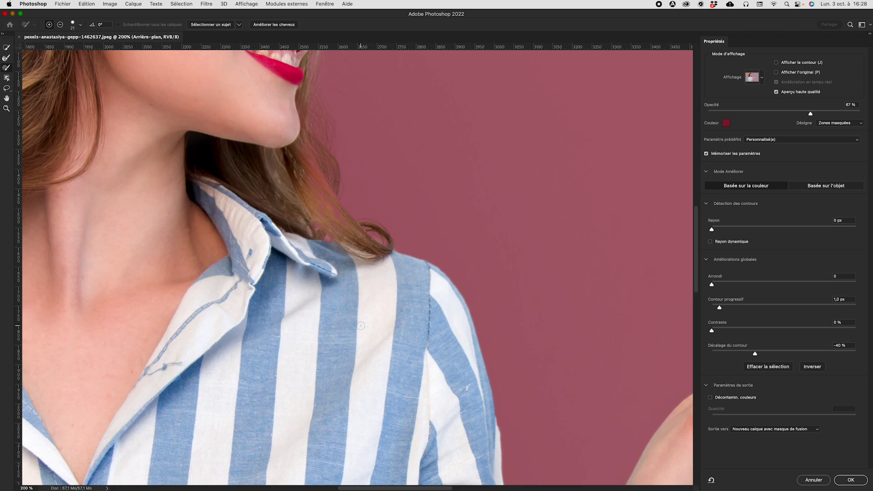
{"action": "key", "text": "super+0"}
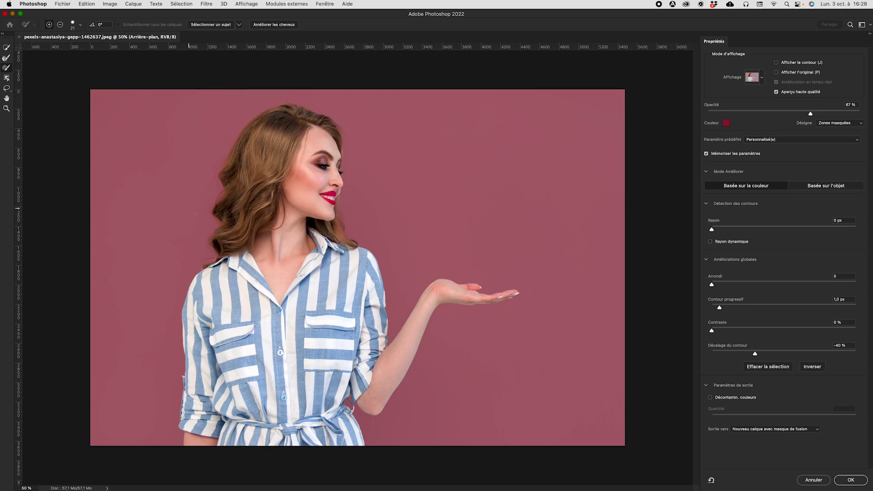
{"action": "left_click", "coordinate": [824, 186]}
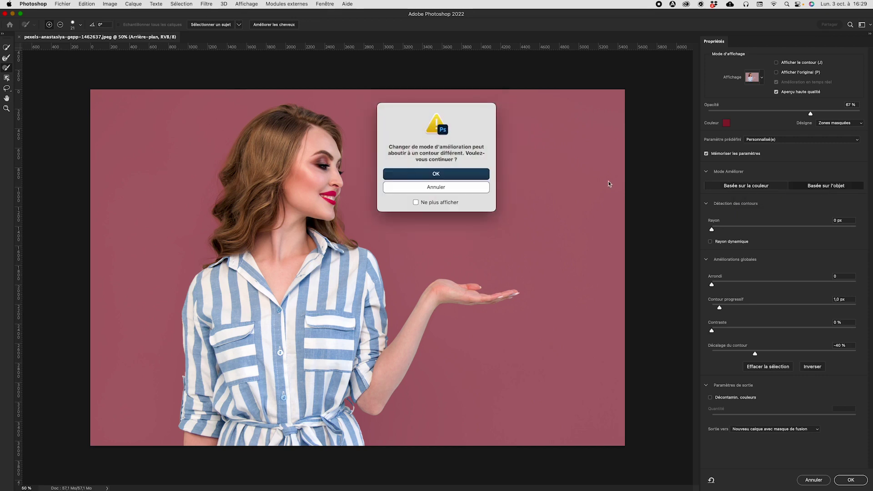
{"action": "left_click", "coordinate": [443, 177]}
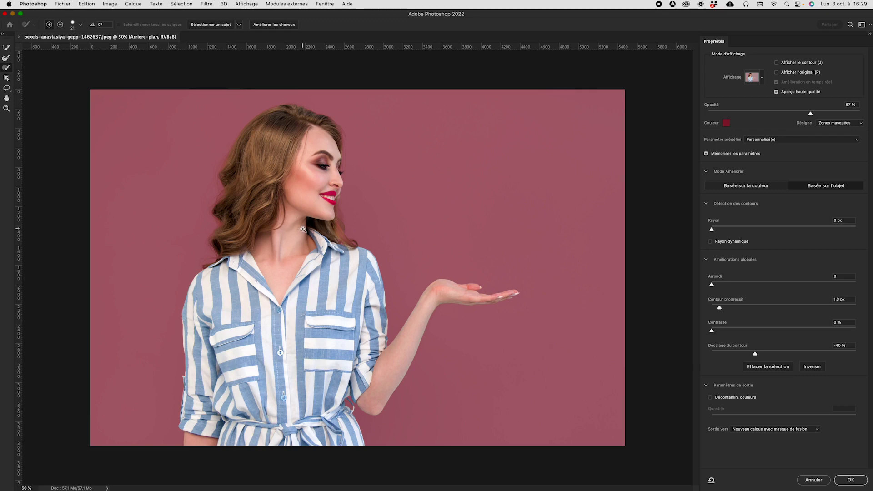
Step: Paint the outer edge of the striped skirt at the photo's lower border into the selection
{"action": "key", "text": "super+plus"}
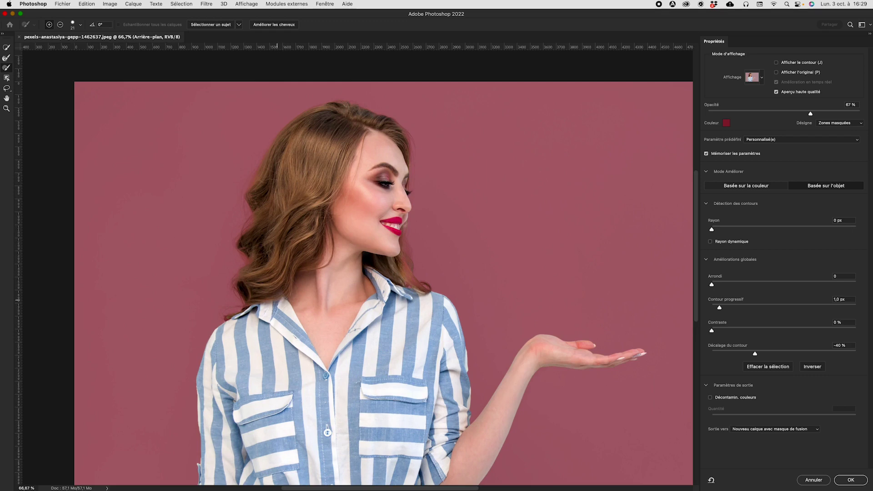
{"action": "left_click_drag", "start_coordinate": [327, 324], "coordinate": [316, 237]}
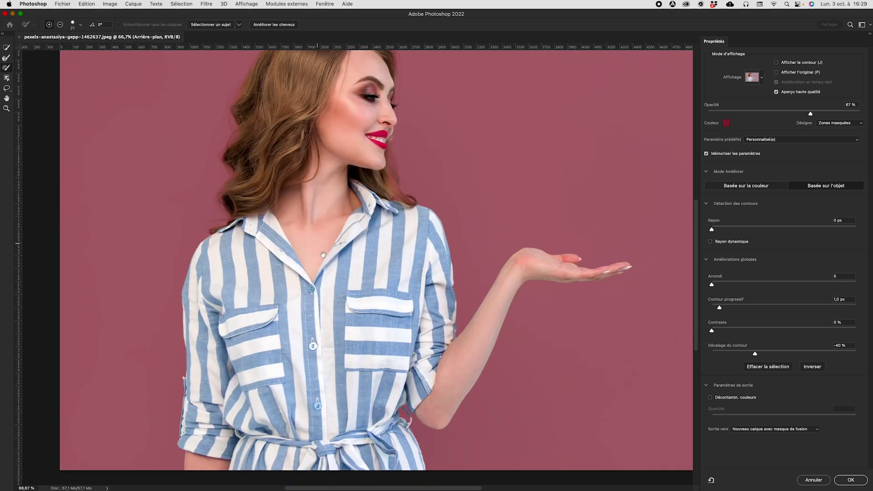
{"action": "left_click_drag", "start_coordinate": [317, 269], "coordinate": [359, 252]}
{"action": "left_click_drag", "start_coordinate": [367, 285], "coordinate": [376, 218]}
{"action": "left_click", "coordinate": [461, 363], "text": "super"}
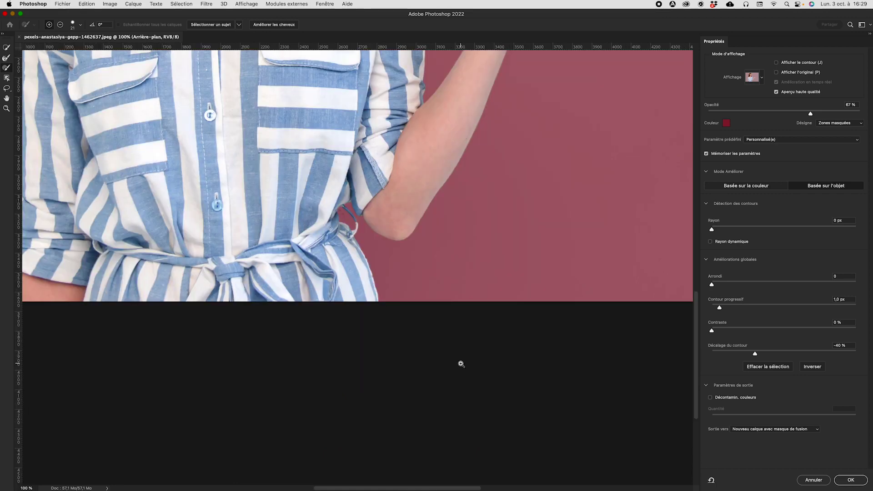
{"action": "left_click", "coordinate": [357, 255], "text": "super"}
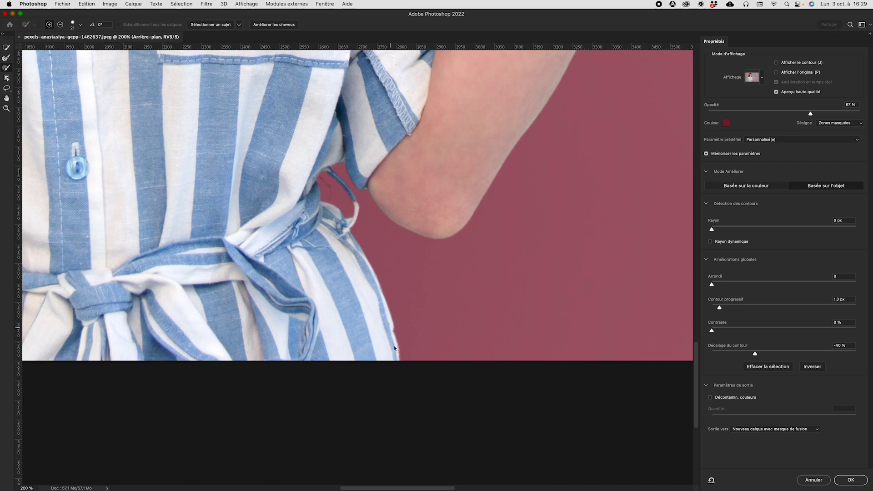
{"action": "left_click_drag", "start_coordinate": [399, 358], "coordinate": [401, 365]}
{"action": "key", "text": "super+minus"}
{"action": "key", "text": "super+minus"}
{"action": "key", "text": "super+minus"}
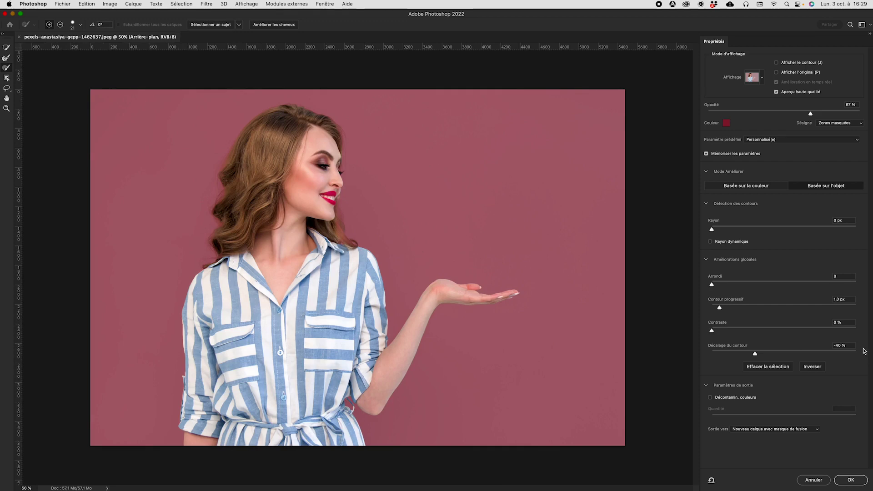
Step: Enable Smart Radius for the edge detection and check the raised hand's outline
{"action": "left_click", "coordinate": [711, 243]}
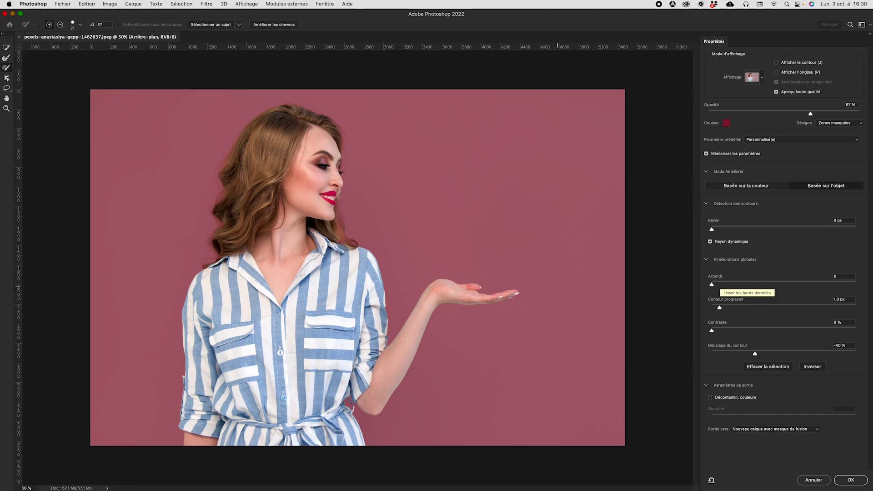
{"action": "left_click", "coordinate": [456, 283], "text": "super"}
{"action": "left_click", "coordinate": [383, 276], "text": "super"}
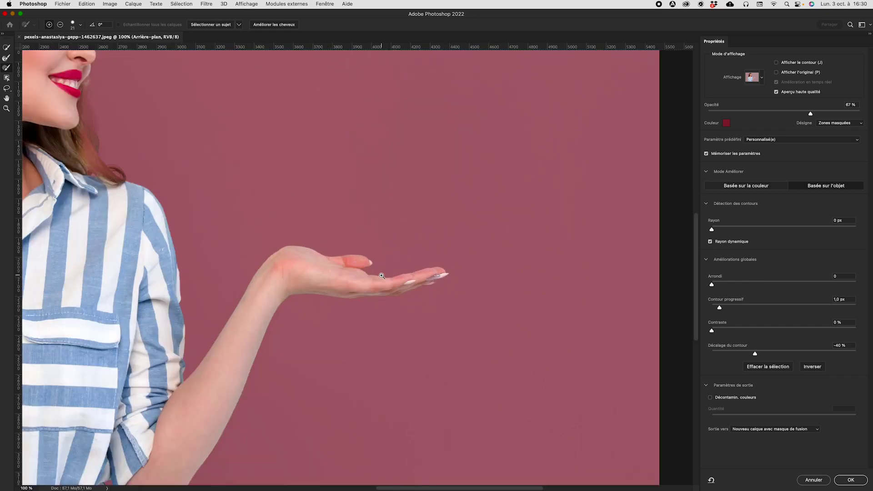
{"action": "left_click", "coordinate": [384, 273], "text": "super"}
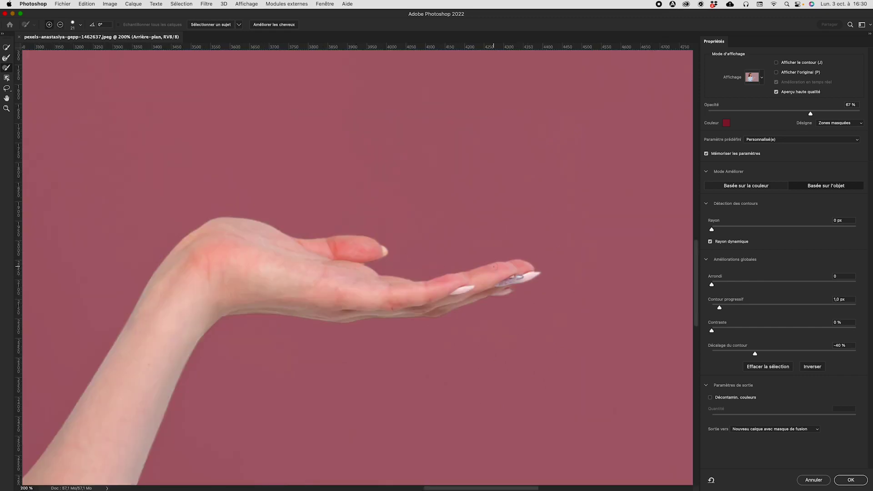
{"action": "key", "text": "super+minus"}
{"action": "key", "text": "super+minus"}
{"action": "key", "text": "super+minus"}
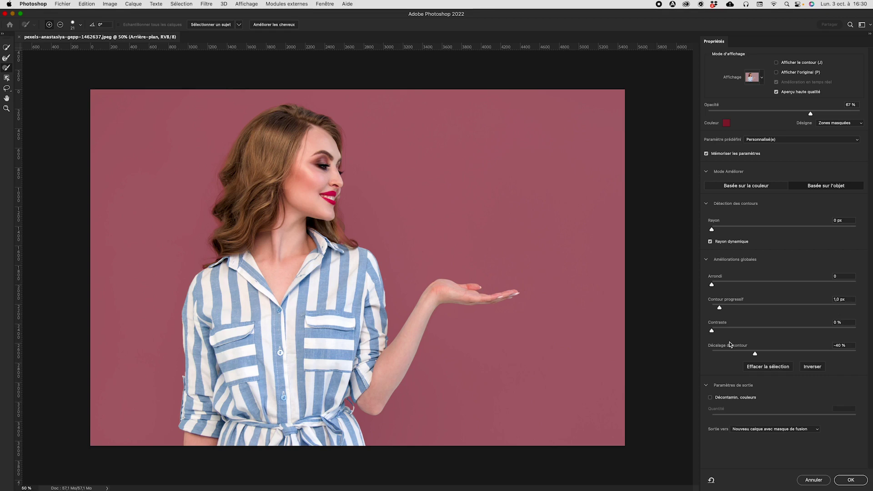
Step: Try an edge contrast of 45 % and reset it to 0 %
{"action": "left_click_drag", "start_coordinate": [712, 332], "coordinate": [778, 336]}
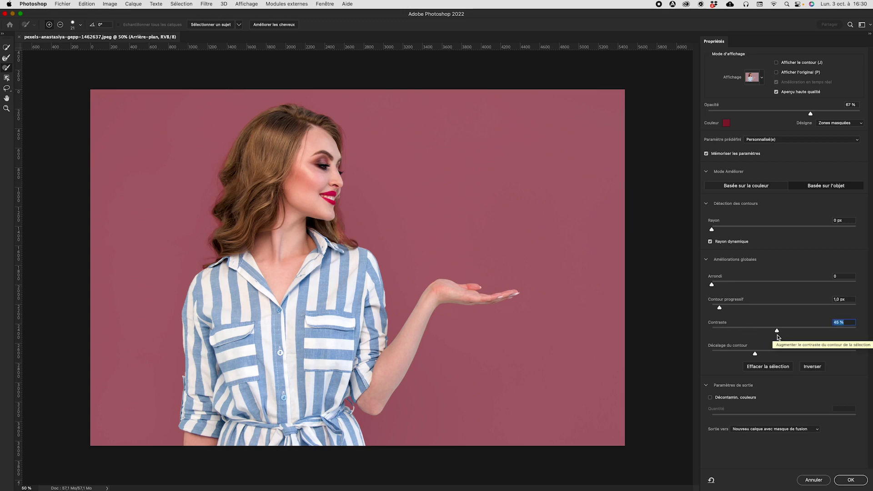
{"action": "left_click_drag", "start_coordinate": [777, 333], "coordinate": [678, 328]}
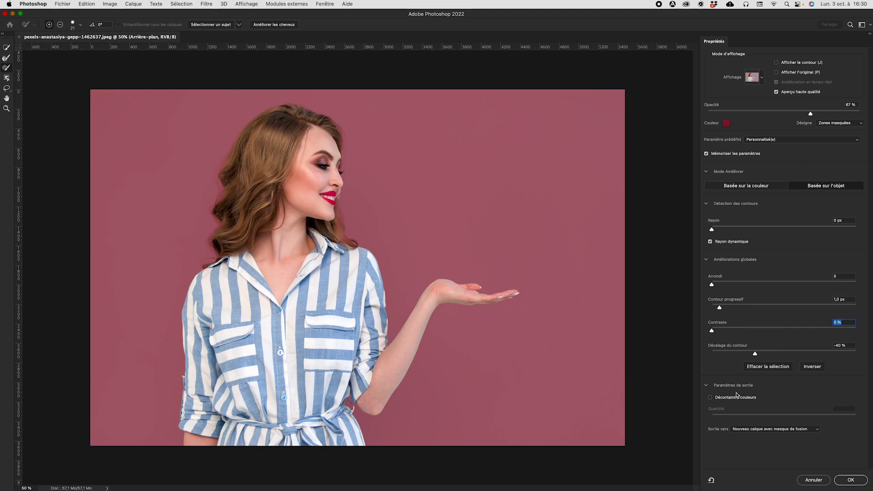
Step: Try an edge shift of 0 % on the cutout, check the hair and shirt outline, and set it to -15 %
{"action": "left_click_drag", "start_coordinate": [755, 356], "coordinate": [772, 356]}
{"action": "left_click_drag", "start_coordinate": [772, 355], "coordinate": [785, 357]}
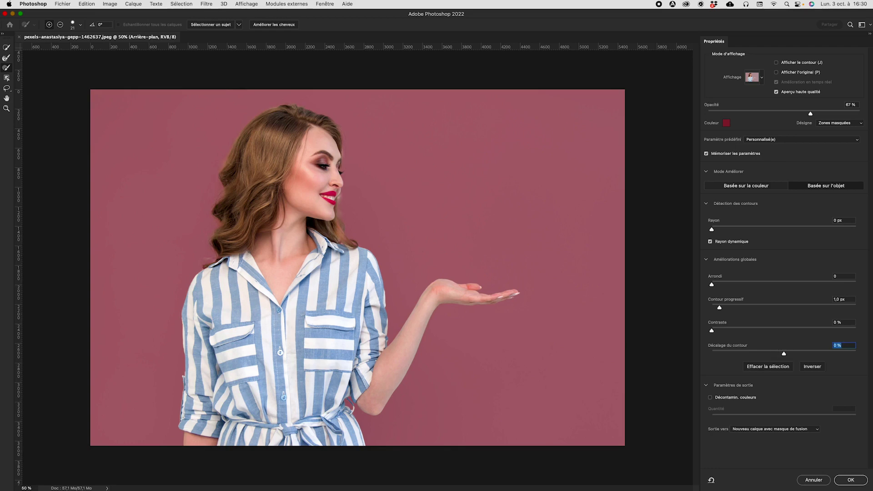
{"action": "scroll", "coordinate": [345, 239], "scroll_direction": "up", "scroll_amount": 1}
{"action": "scroll", "coordinate": [348, 246], "scroll_direction": "up", "scroll_amount": 1}
{"action": "left_click_drag", "start_coordinate": [383, 302], "coordinate": [403, 238]}
{"action": "left_click_drag", "start_coordinate": [425, 296], "coordinate": [416, 267]}
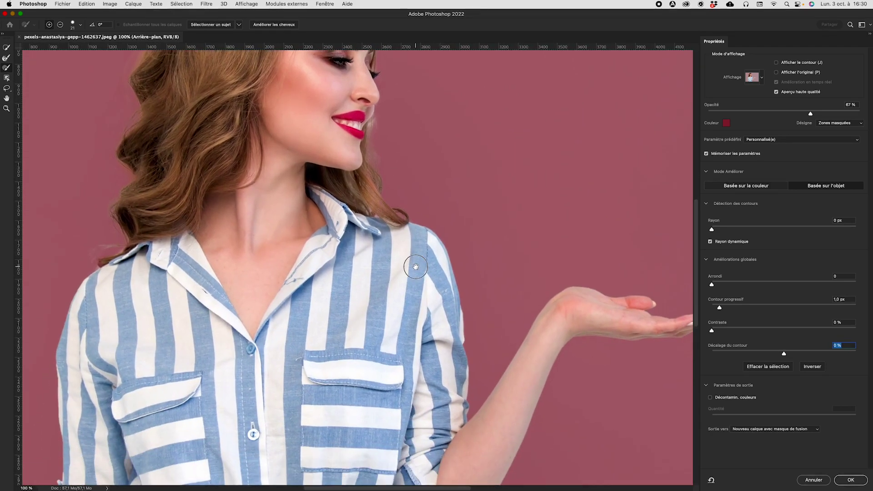
{"action": "left_click_drag", "start_coordinate": [785, 354], "coordinate": [774, 355]}
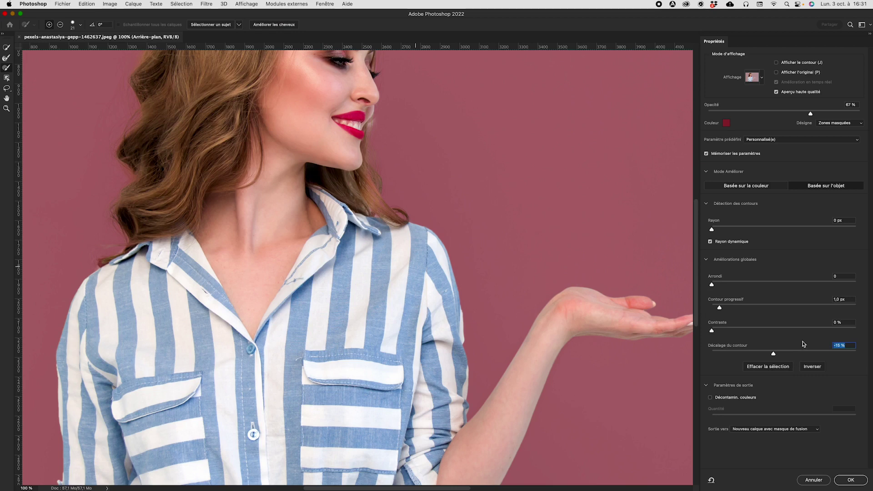
Step: Try the extreme edge shift of -100 % and return it to -15 %
{"action": "left_click", "coordinate": [776, 355]}
{"action": "left_click_drag", "start_coordinate": [777, 353], "coordinate": [710, 349]}
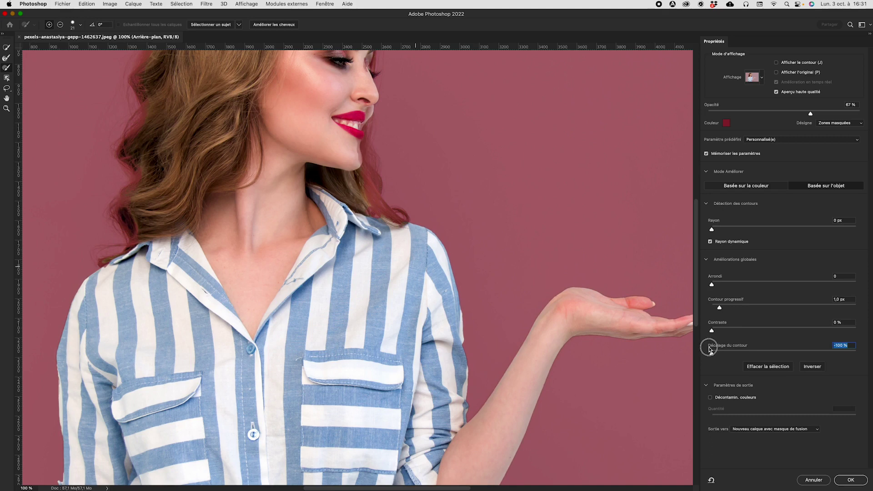
{"action": "left_click_drag", "start_coordinate": [710, 349], "coordinate": [774, 355]}
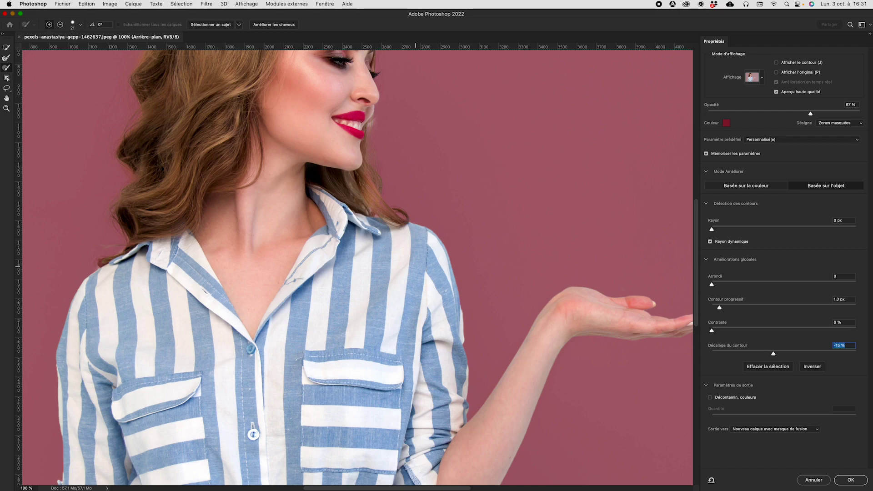
Step: Check the shirt and arm edges and enable color decontamination with an amount of 50 %
{"action": "left_click_drag", "start_coordinate": [696, 283], "coordinate": [692, 332]}
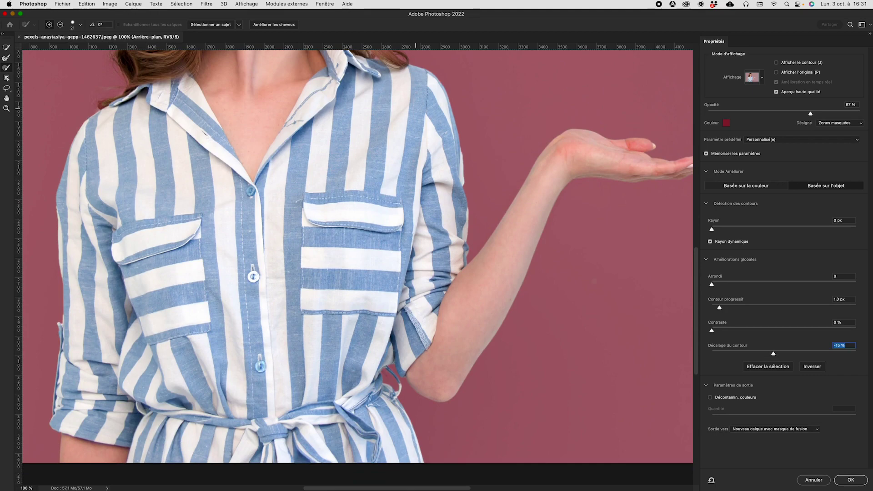
{"action": "key", "text": "super+minus"}
{"action": "key", "text": "super+minus"}
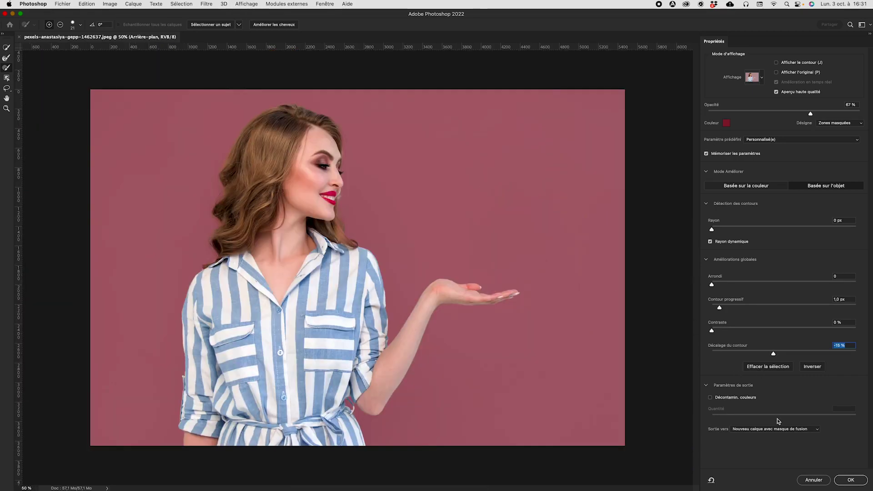
{"action": "left_click", "coordinate": [711, 398]}
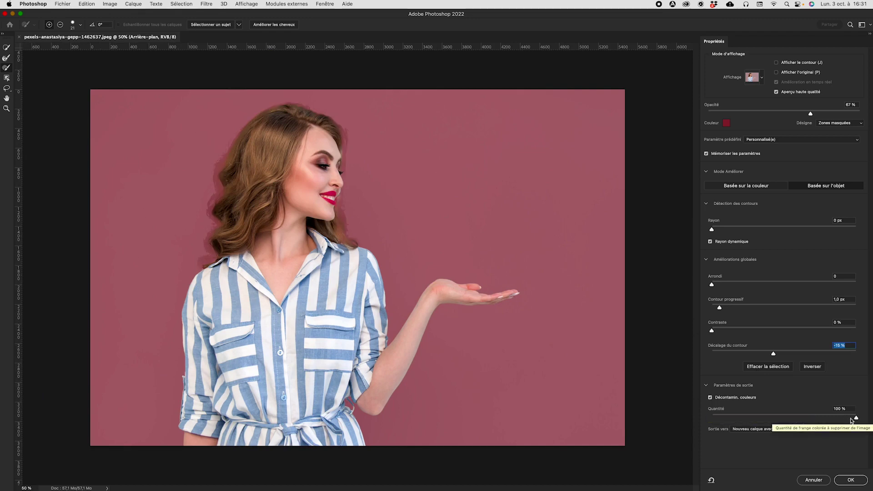
{"action": "left_click_drag", "start_coordinate": [857, 418], "coordinate": [784, 418]}
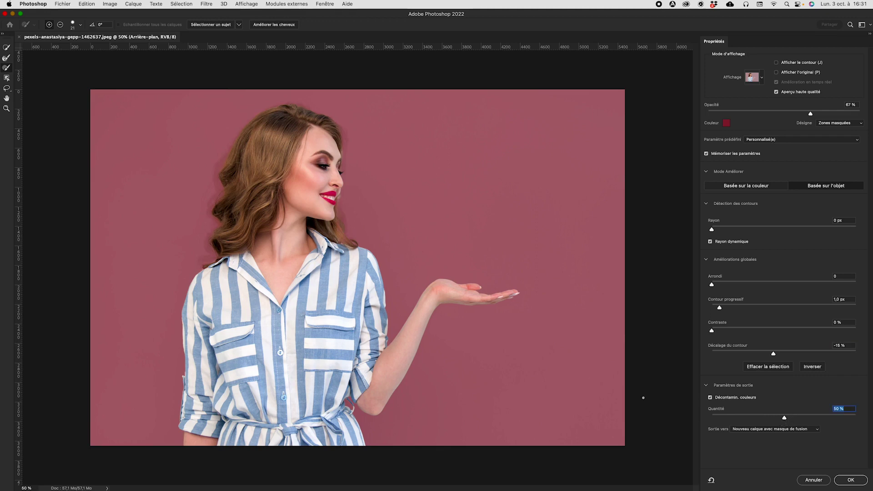
Step: Set the color decontamination amount to 10 %
{"action": "left_click_drag", "start_coordinate": [786, 420], "coordinate": [727, 419]}
Step: Try muted grey-pink, green and near-black overlay colors behind the cutout and discard the color changes
{"action": "left_click", "coordinate": [727, 122]}
{"action": "mouse_move", "coordinate": [602, 137]}
{"action": "left_mouse_down"}
{"action": "mouse_move", "coordinate": [575, 137]}
{"action": "mouse_move", "coordinate": [582, 139]}
{"action": "left_mouse_up"}
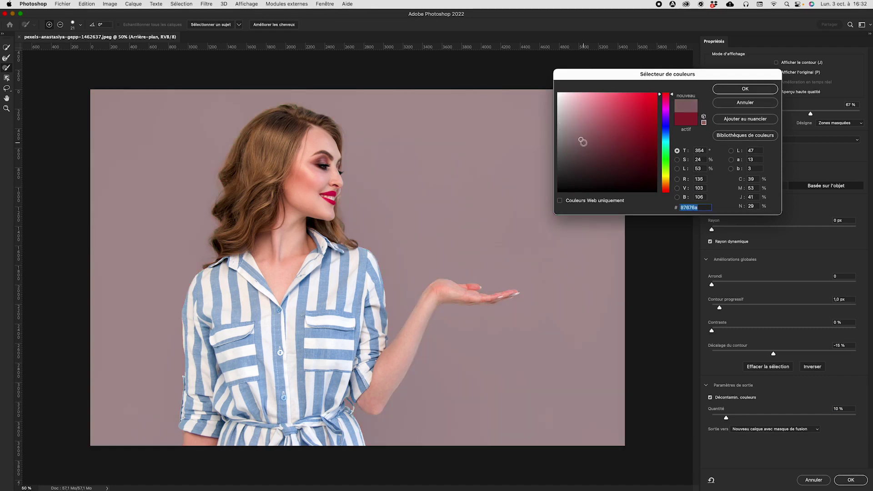
{"action": "key", "text": "Escape"}
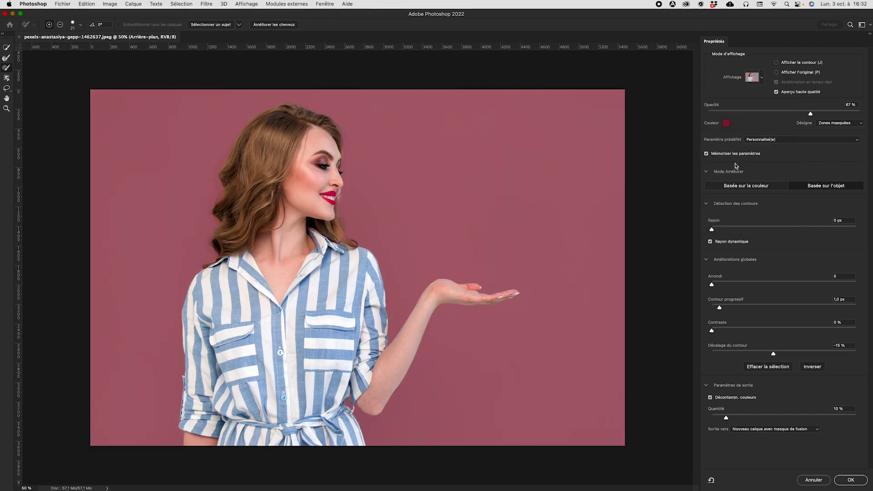
{"action": "left_click", "coordinate": [726, 125]}
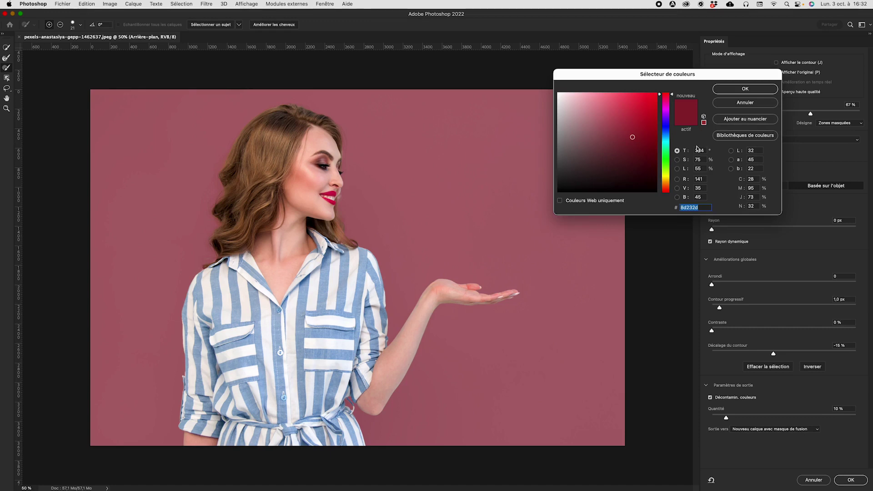
{"action": "left_click", "coordinate": [666, 161]}
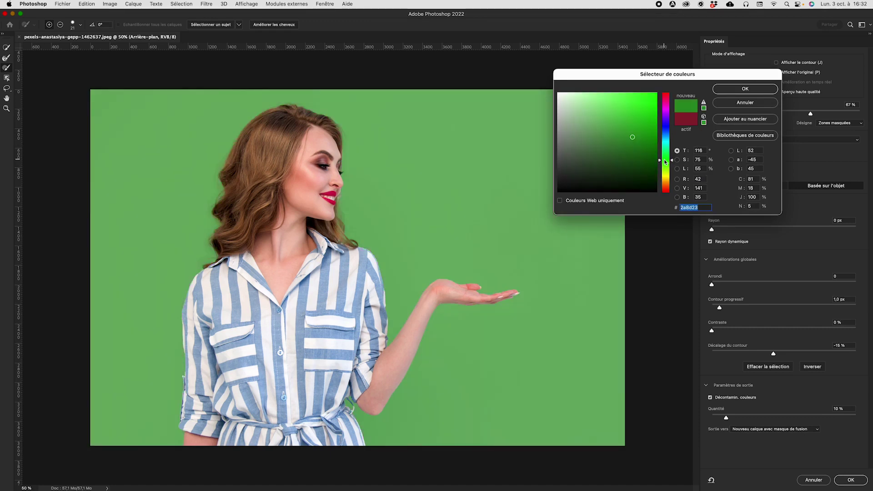
{"action": "left_click", "coordinate": [650, 189]}
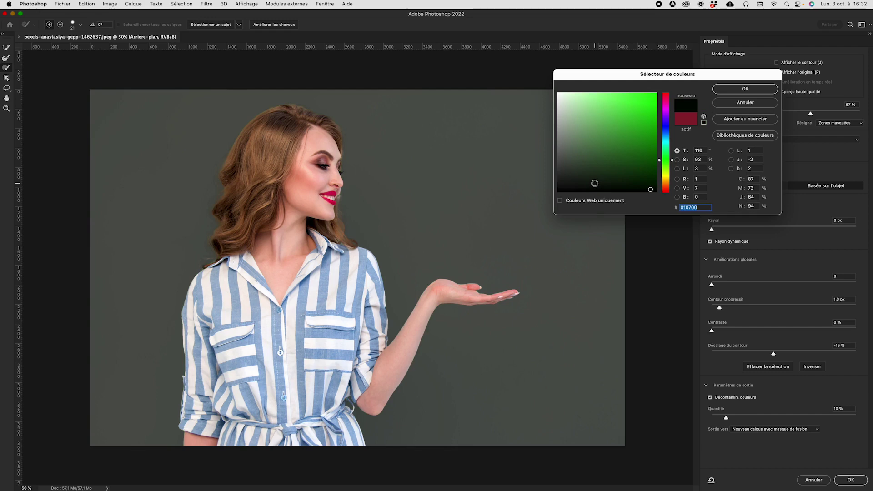
{"action": "left_click", "coordinate": [735, 104]}
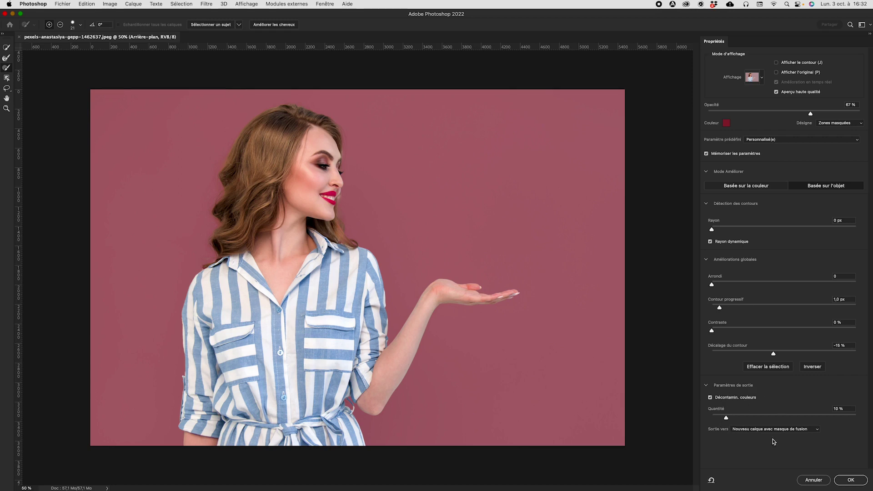
Step: Keep the output as a new layer with a layer mask (Nouveau calque avec masque de fusion) and apply the refined selection
{"action": "left_click", "coordinate": [750, 431]}
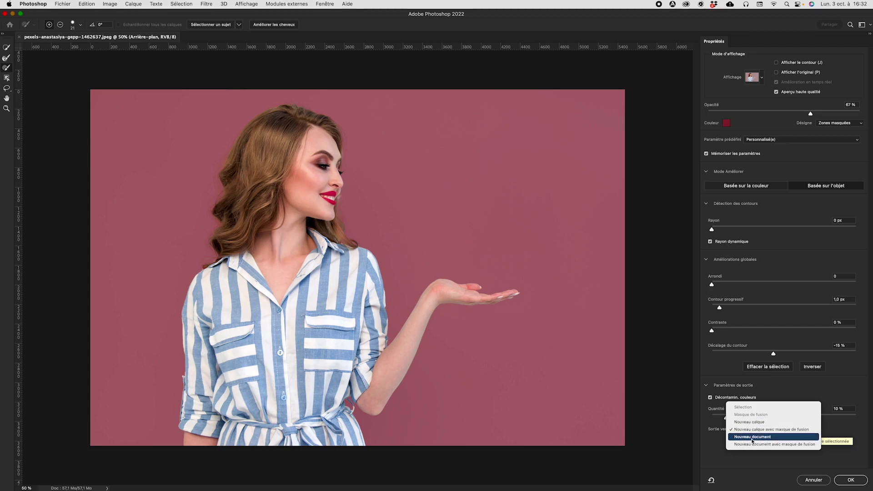
{"action": "left_click", "coordinate": [753, 444]}
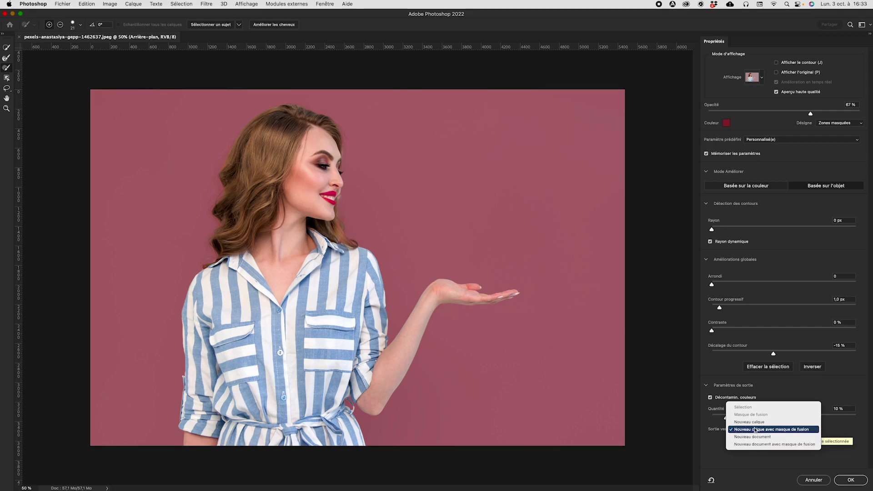
{"action": "left_click", "coordinate": [755, 430]}
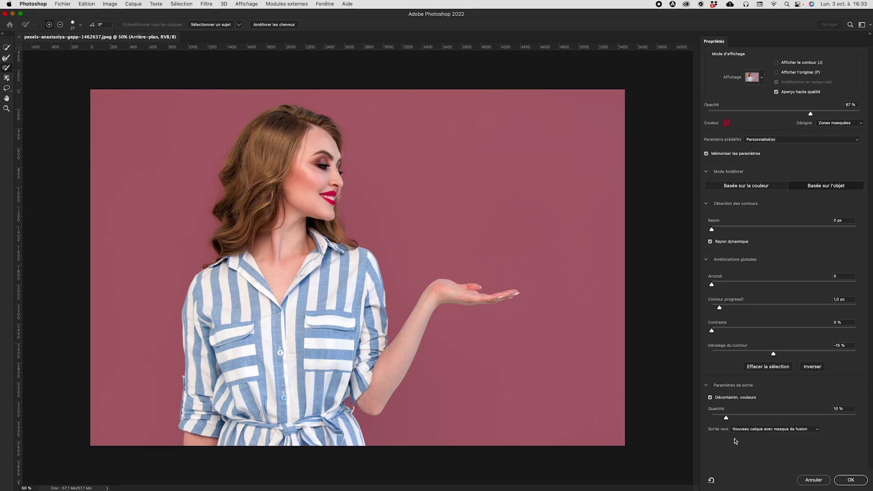
{"action": "left_click", "coordinate": [851, 480]}
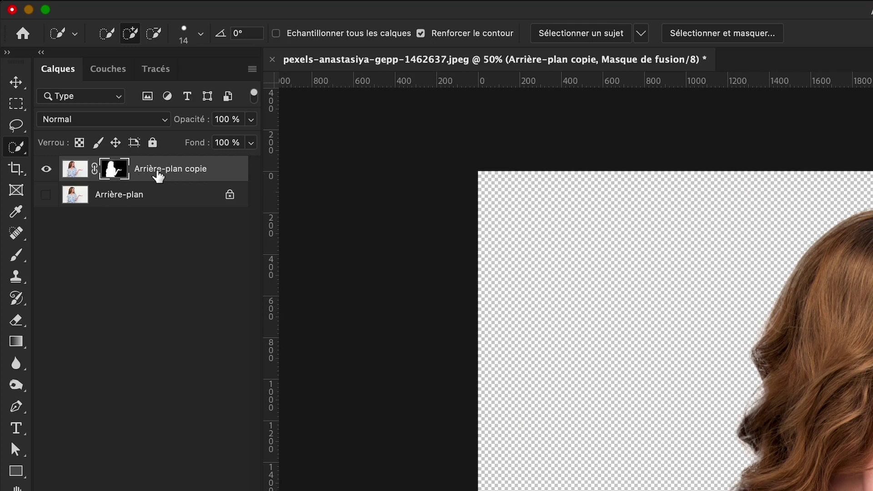
Step: Rename the masked copy layer as Détourage
{"action": "double_click", "coordinate": [161, 170]}
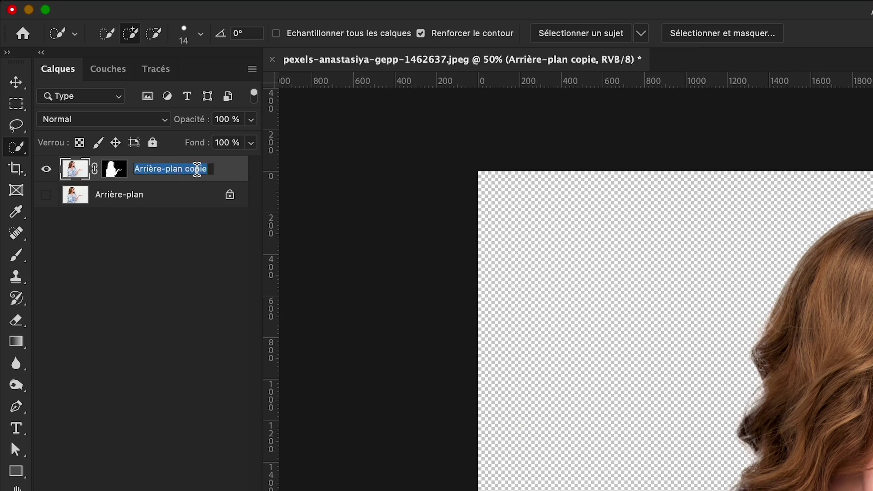
{"action": "type", "text": "Déto"}
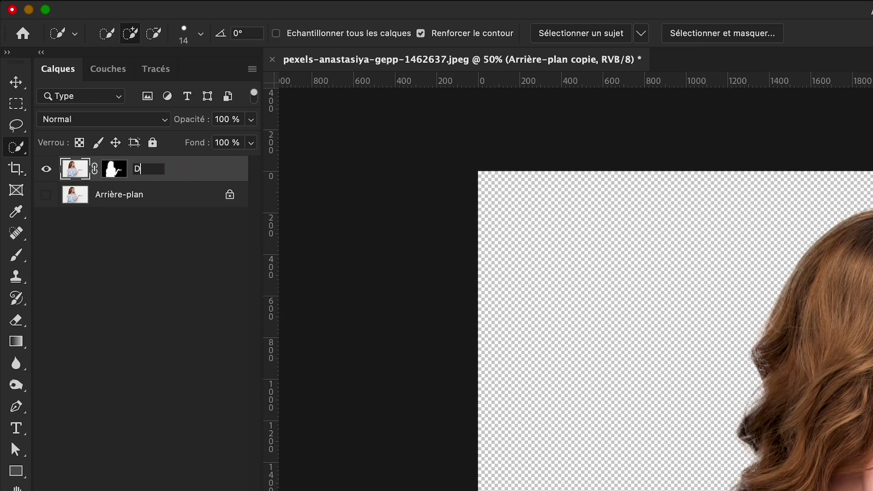
{"action": "type", "text": "urge"}
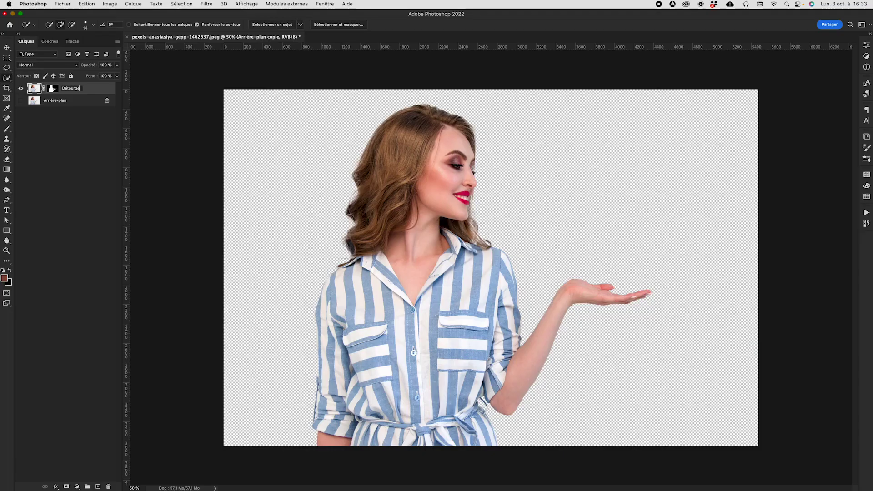
{"action": "key", "text": "BackSpace"}
{"action": "key", "text": "BackSpace"}
{"action": "type", "text": "age"}
{"action": "key", "text": "Return"}
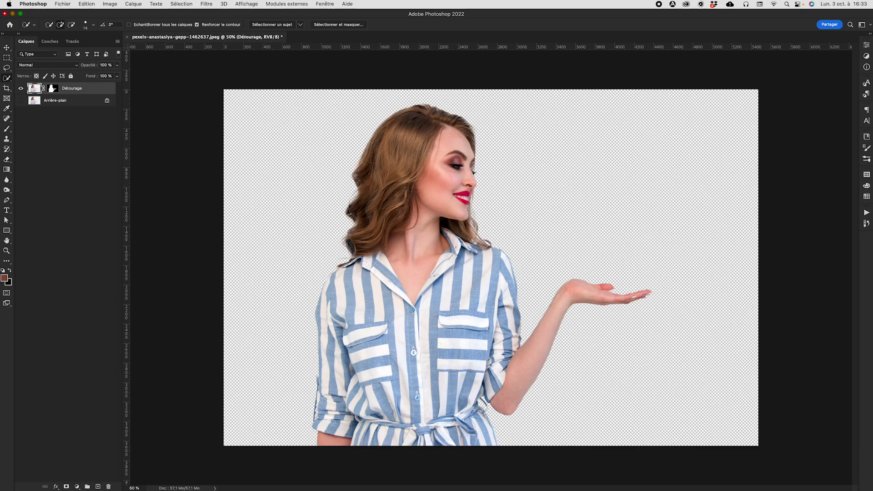